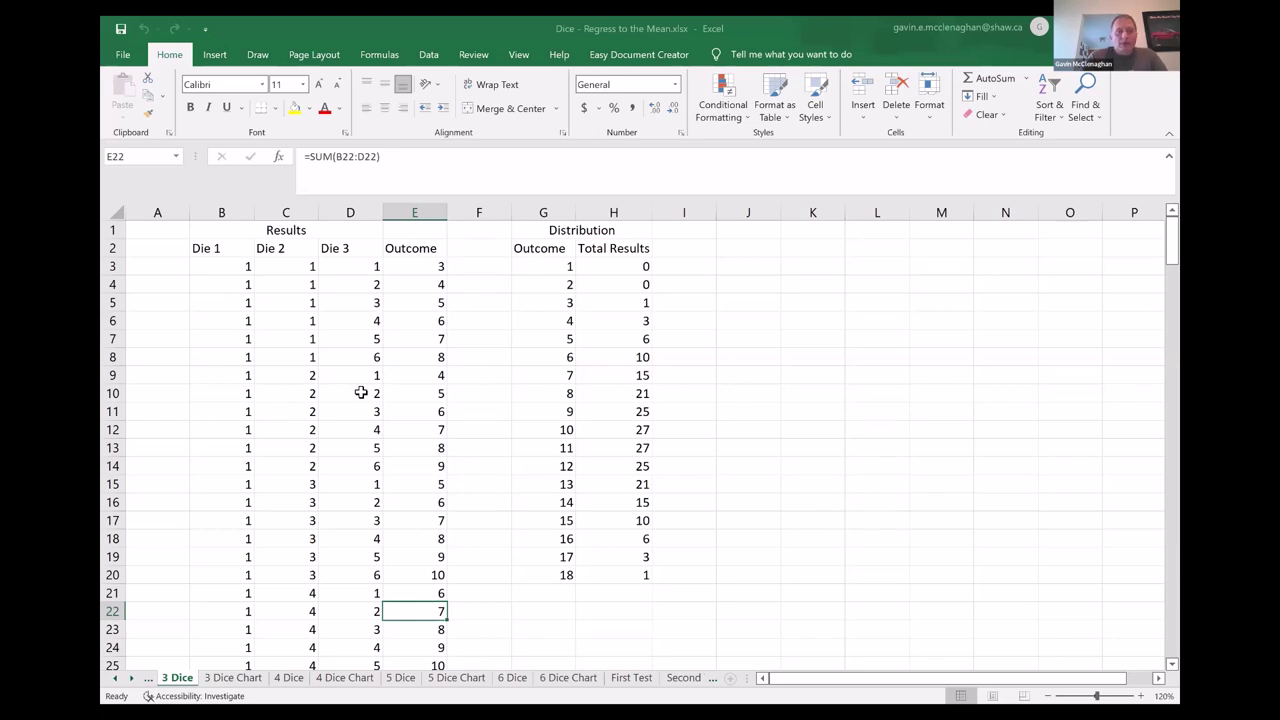
- Look through the three-dice combinations and their outcomes on the 3 Dice sheet, then return to the start of the list
scroll(361, 393, down, 3)
scroll(361, 393, down, 14)
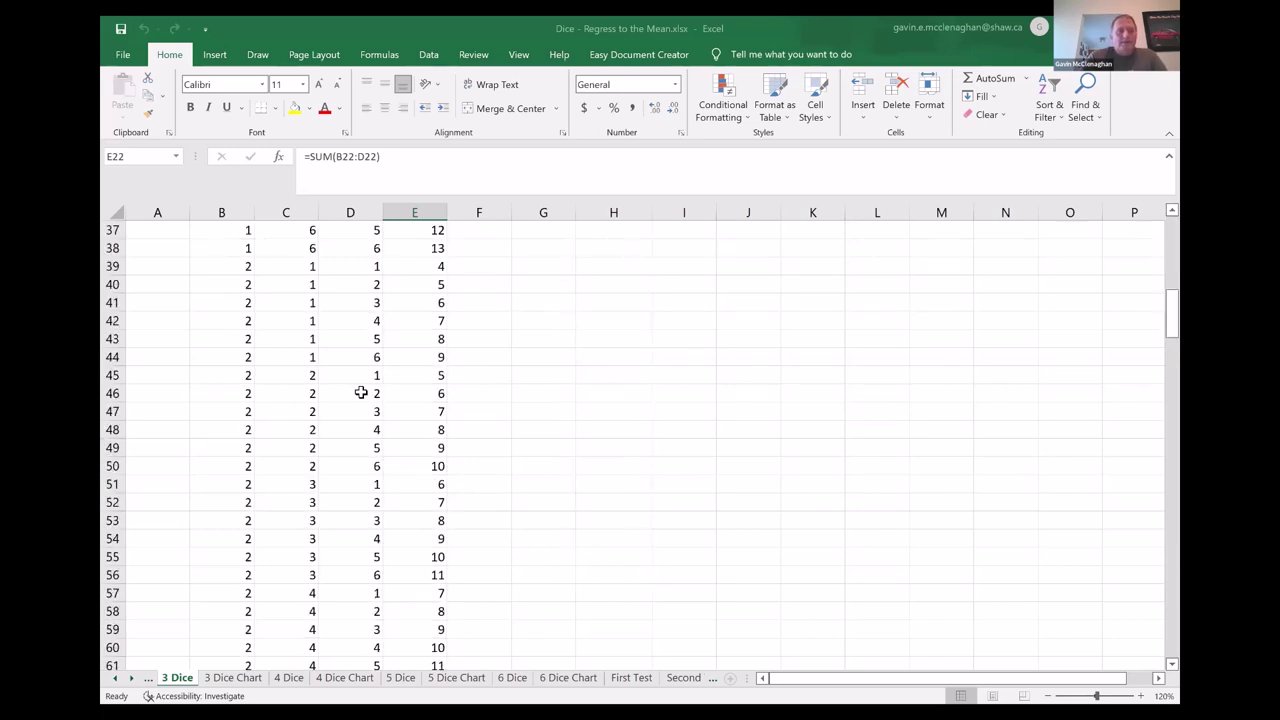
scroll(361, 393, down, 4)
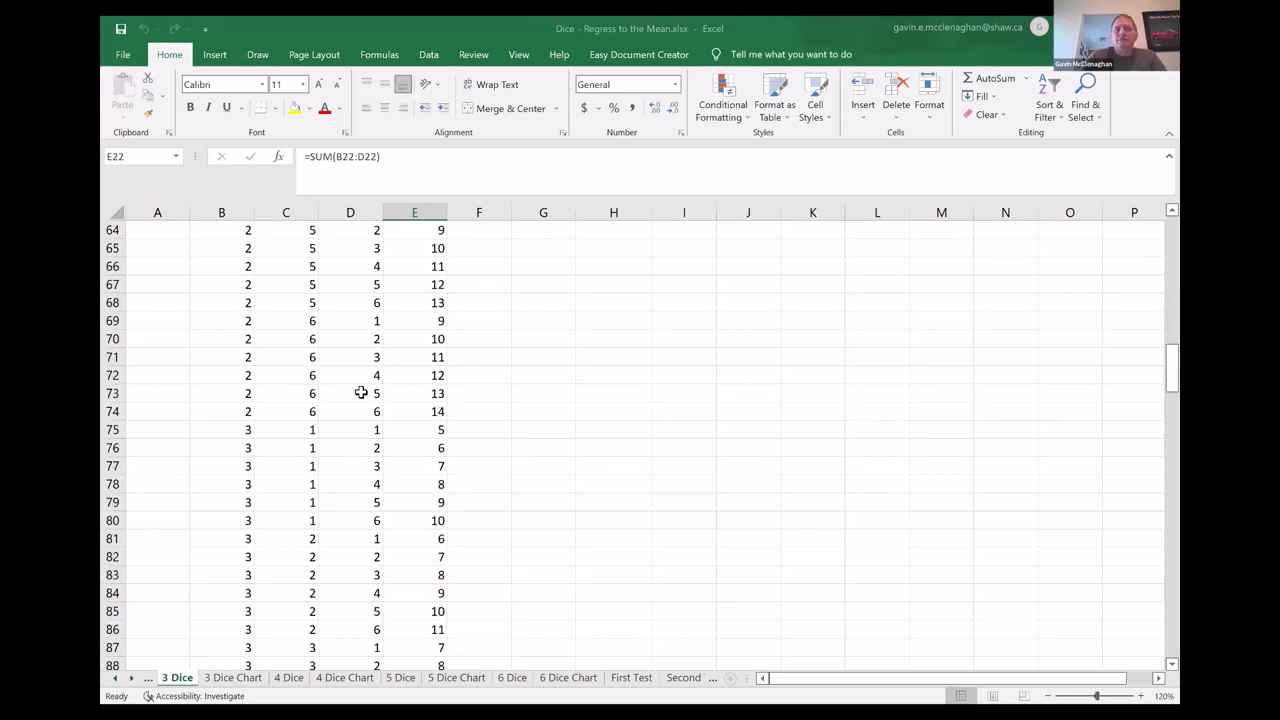
scroll(361, 393, down, 3)
scroll(361, 393, up, 11)
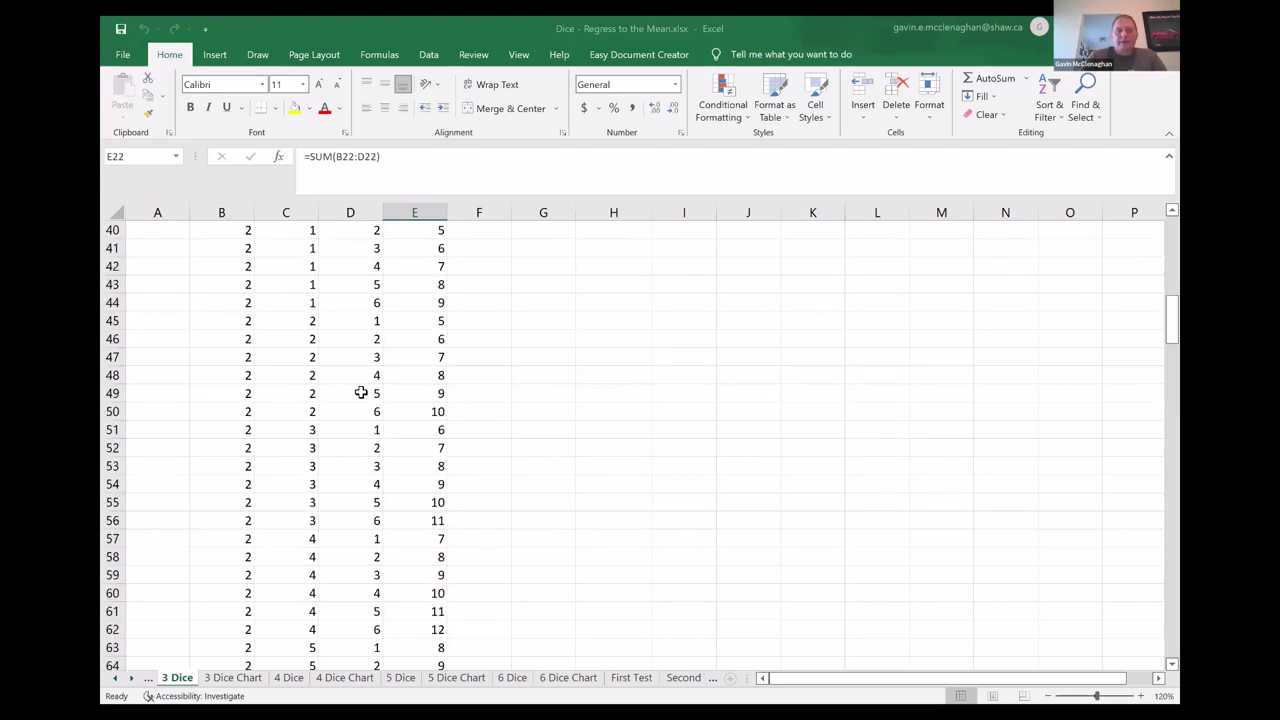
scroll(361, 393, up, 13)
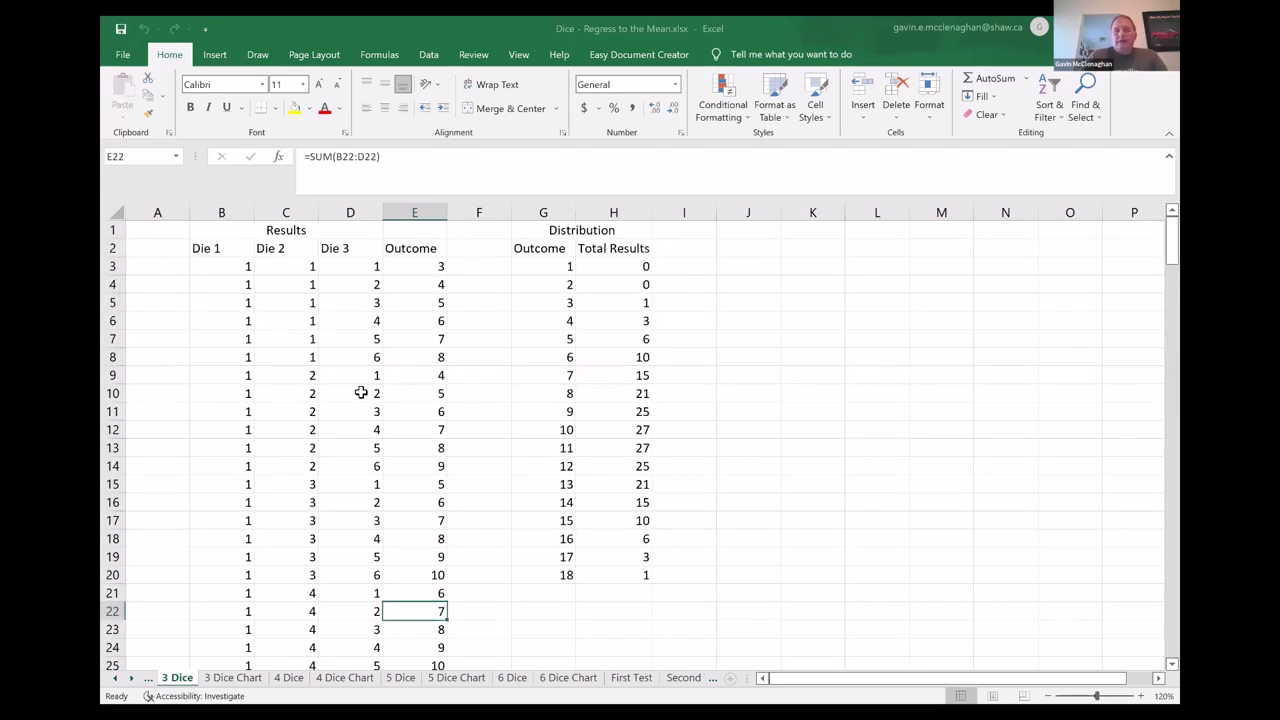
- Check the formula counting results for outcome 7 and the sum formulas in E7, E12 and E17
click(634, 371)
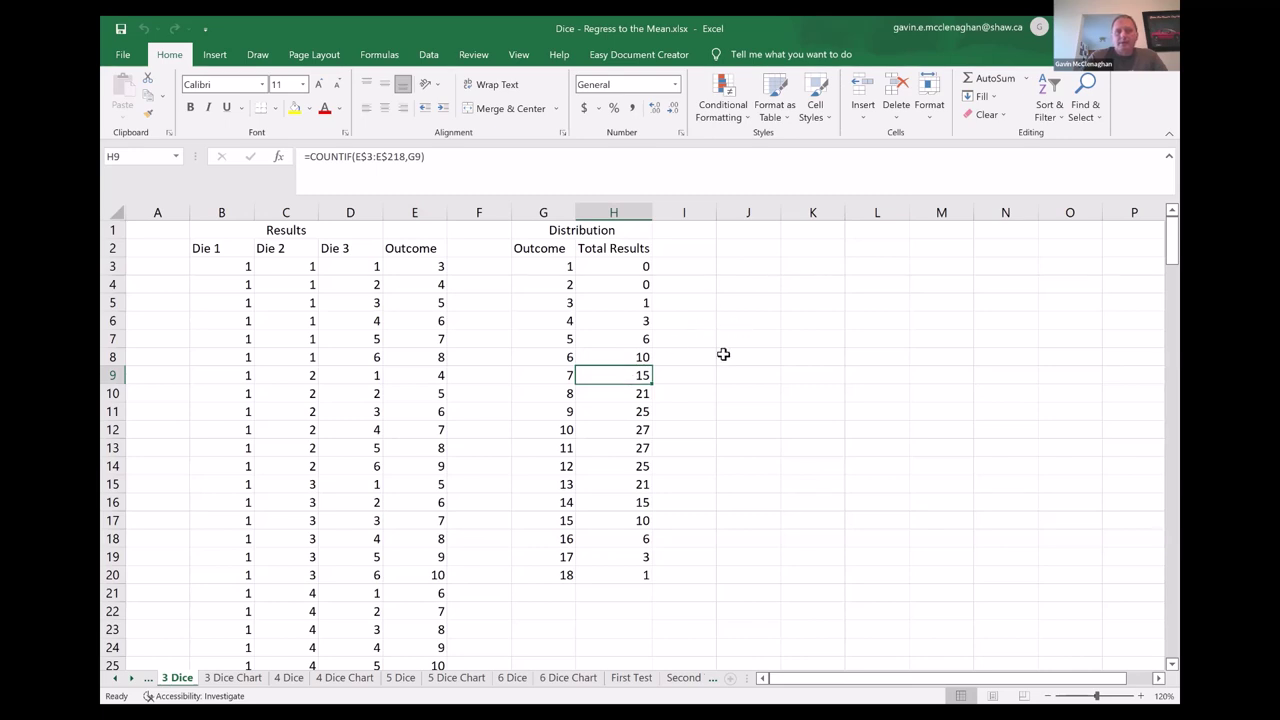
click(415, 336)
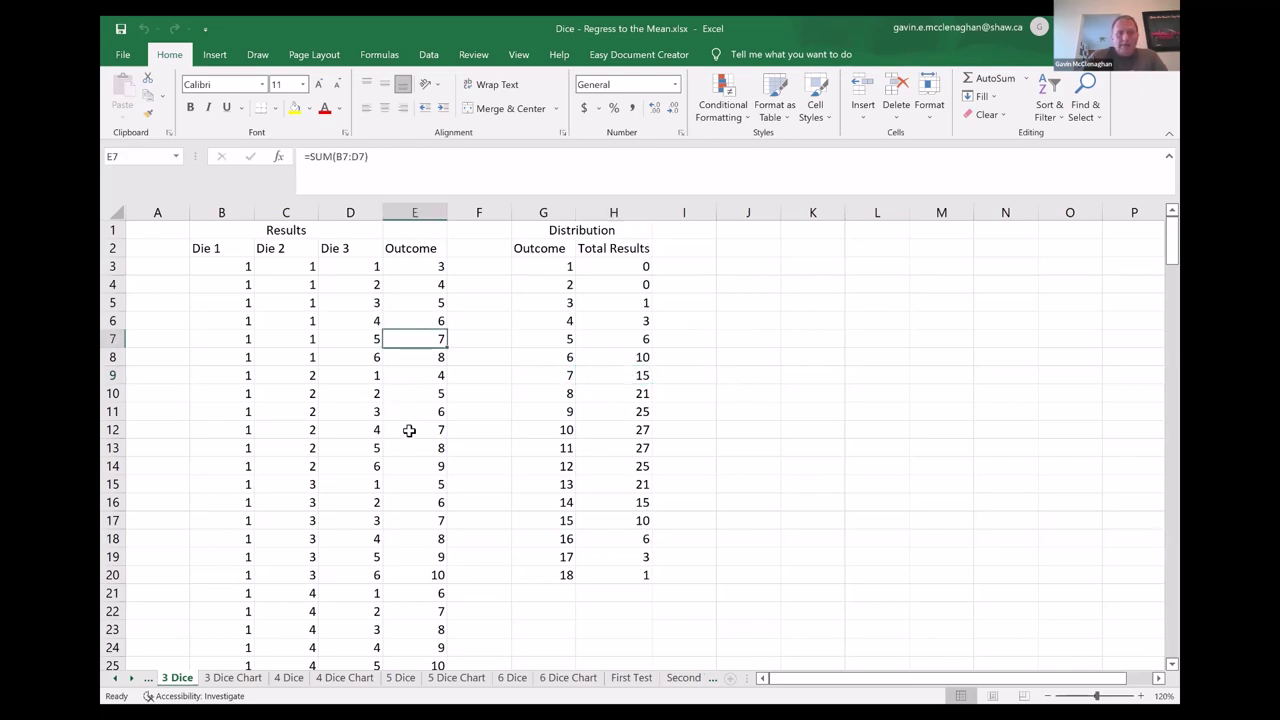
click(409, 432)
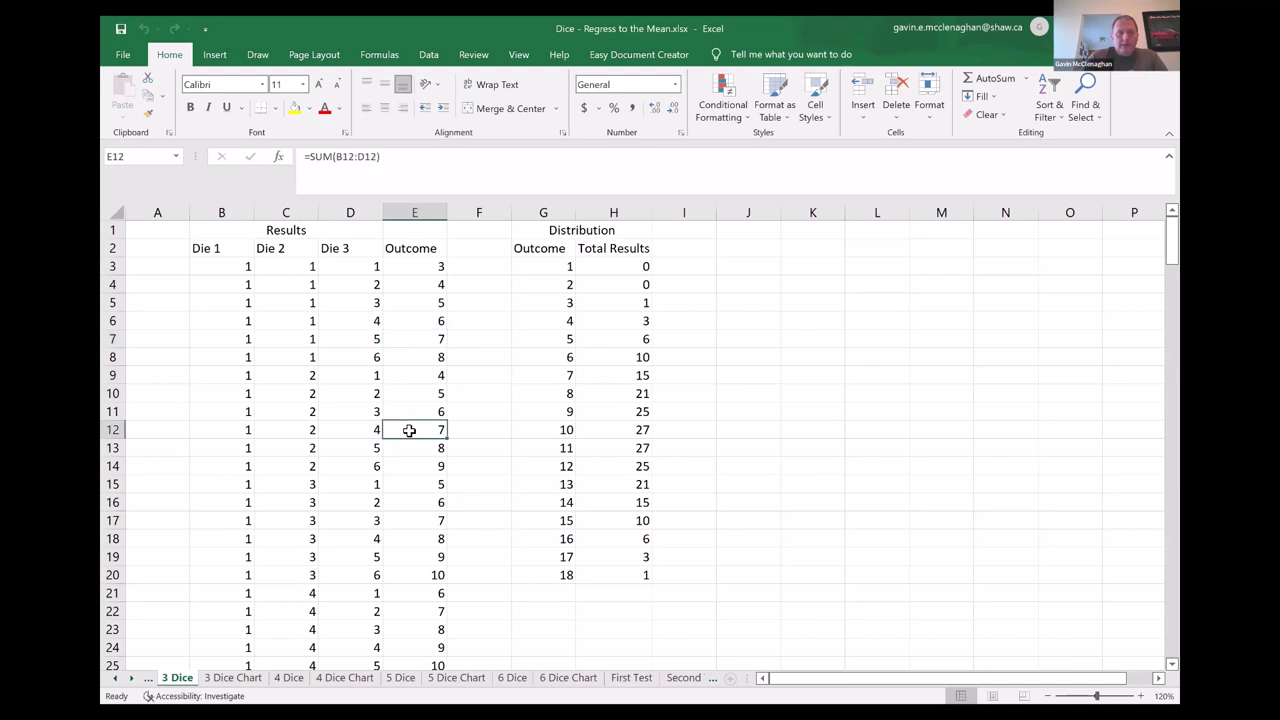
click(414, 520)
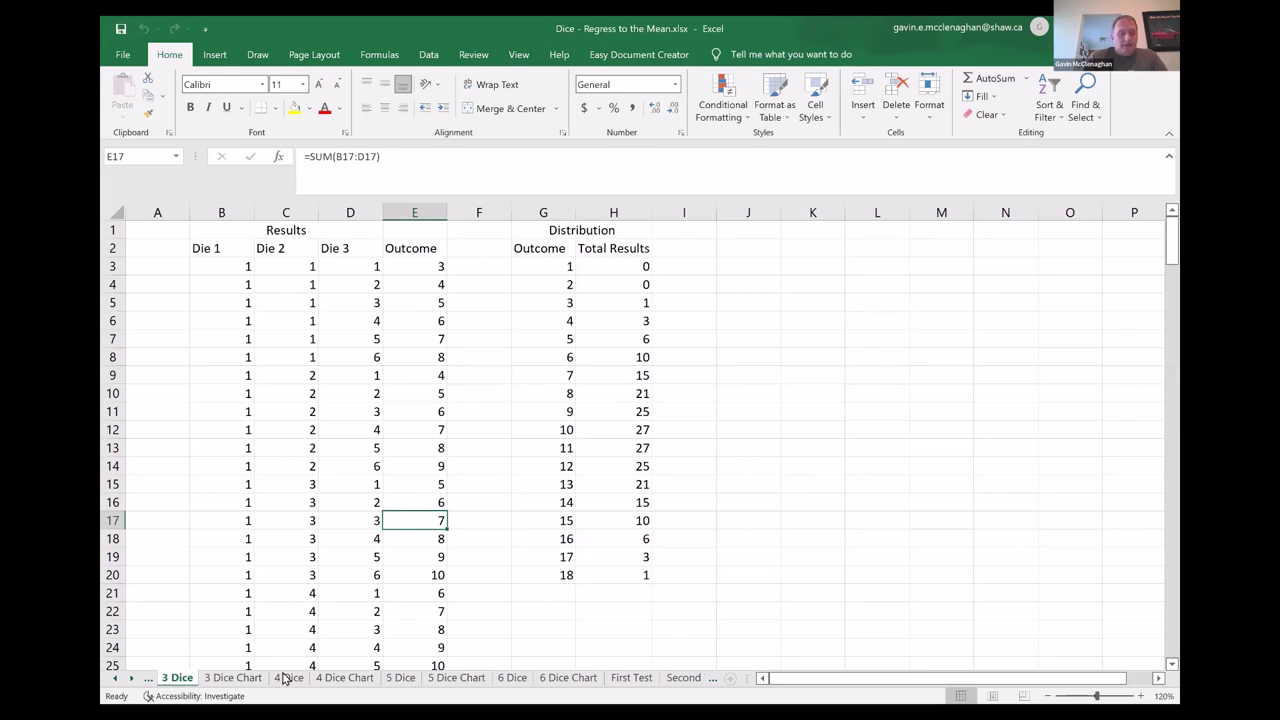
- Compare the distribution charts for 3, 4, 5 and 6 dice, and inspect the bar for outcome 21 on the 6 Dice chart
click(222, 678)
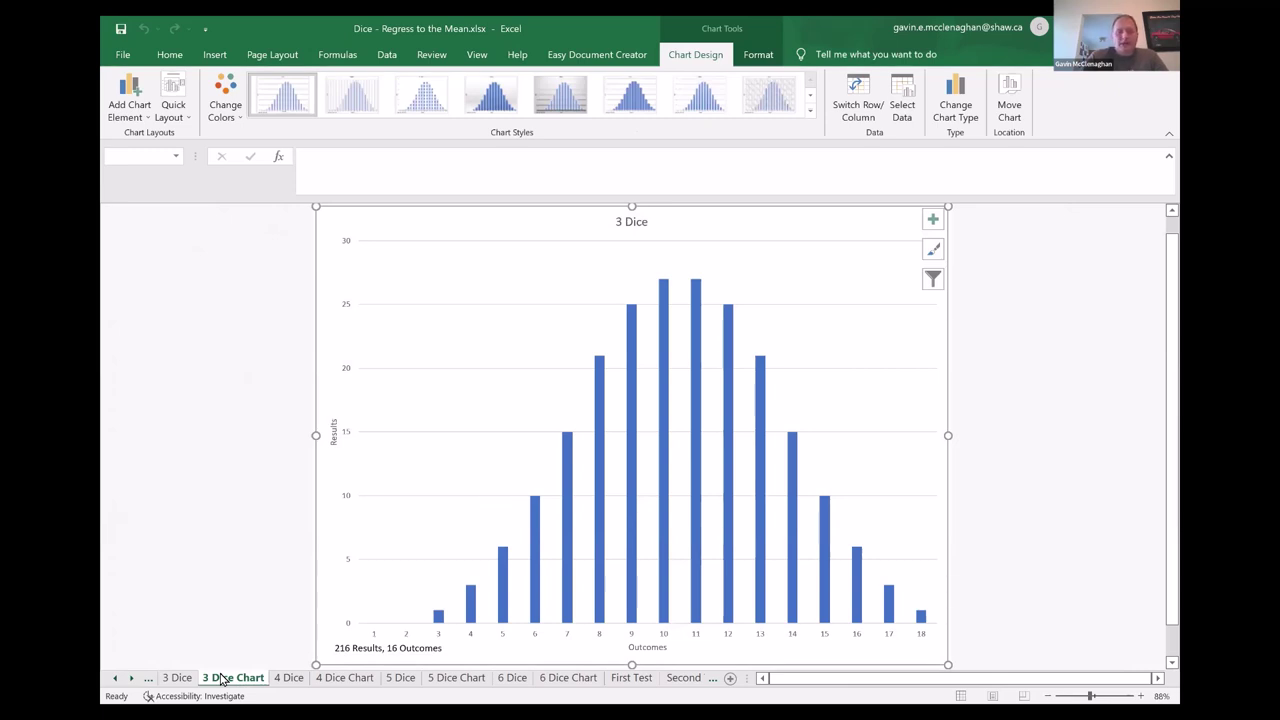
click(338, 678)
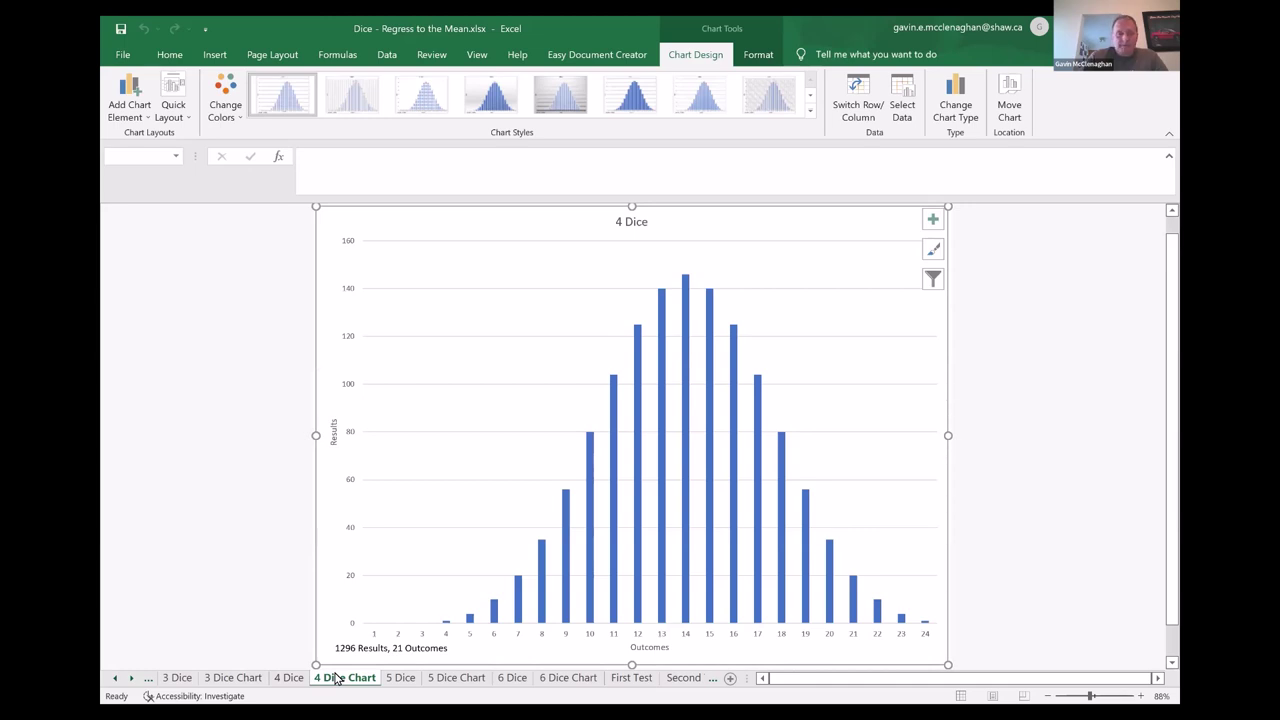
click(453, 679)
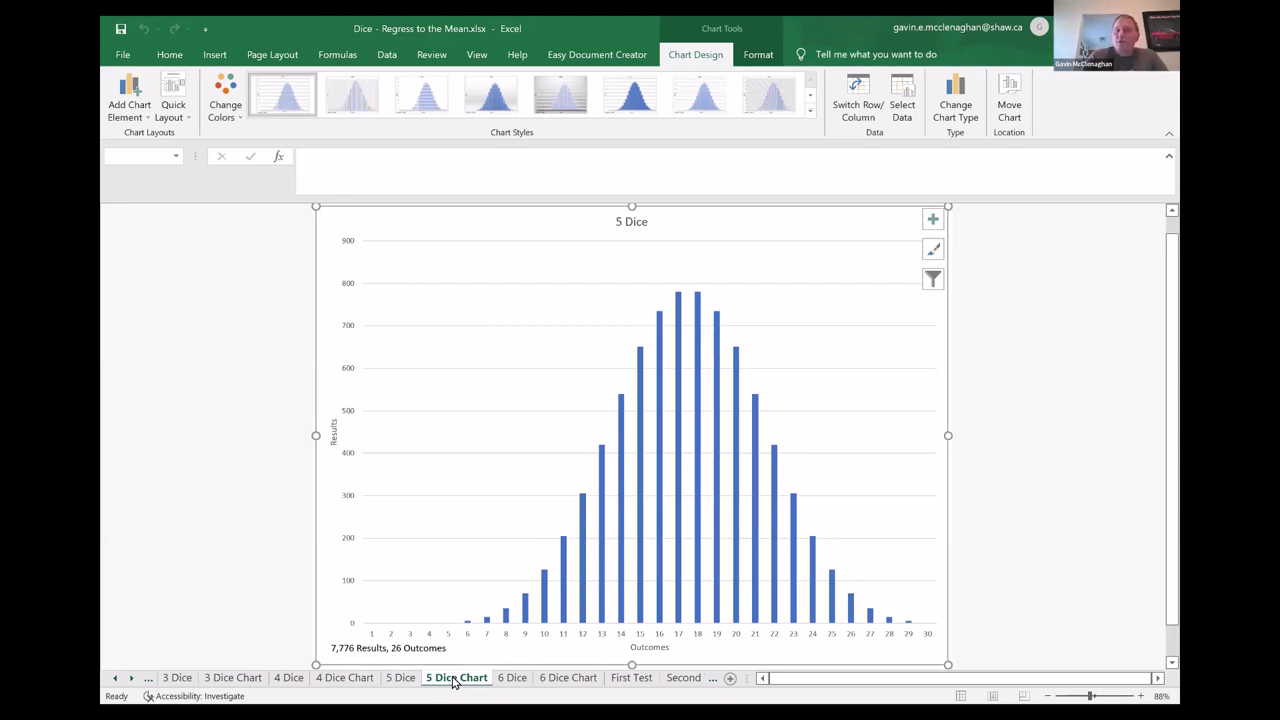
click(566, 679)
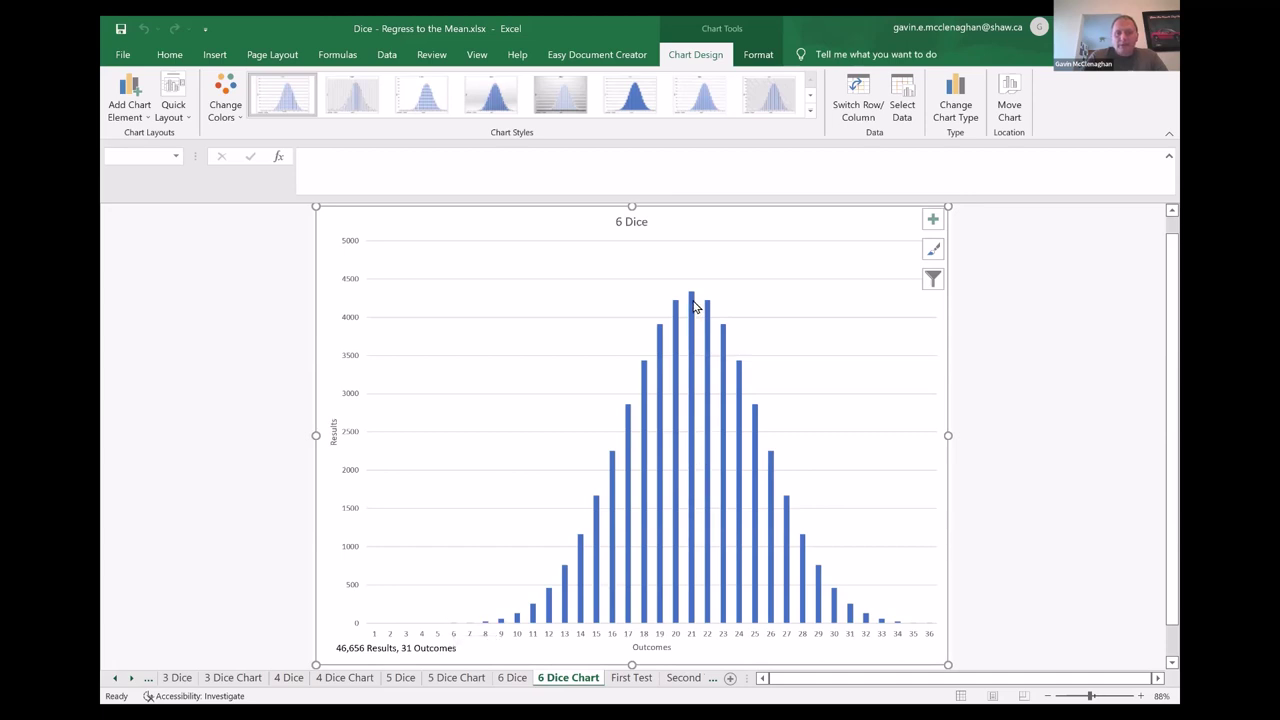
mouse_move(690, 308)
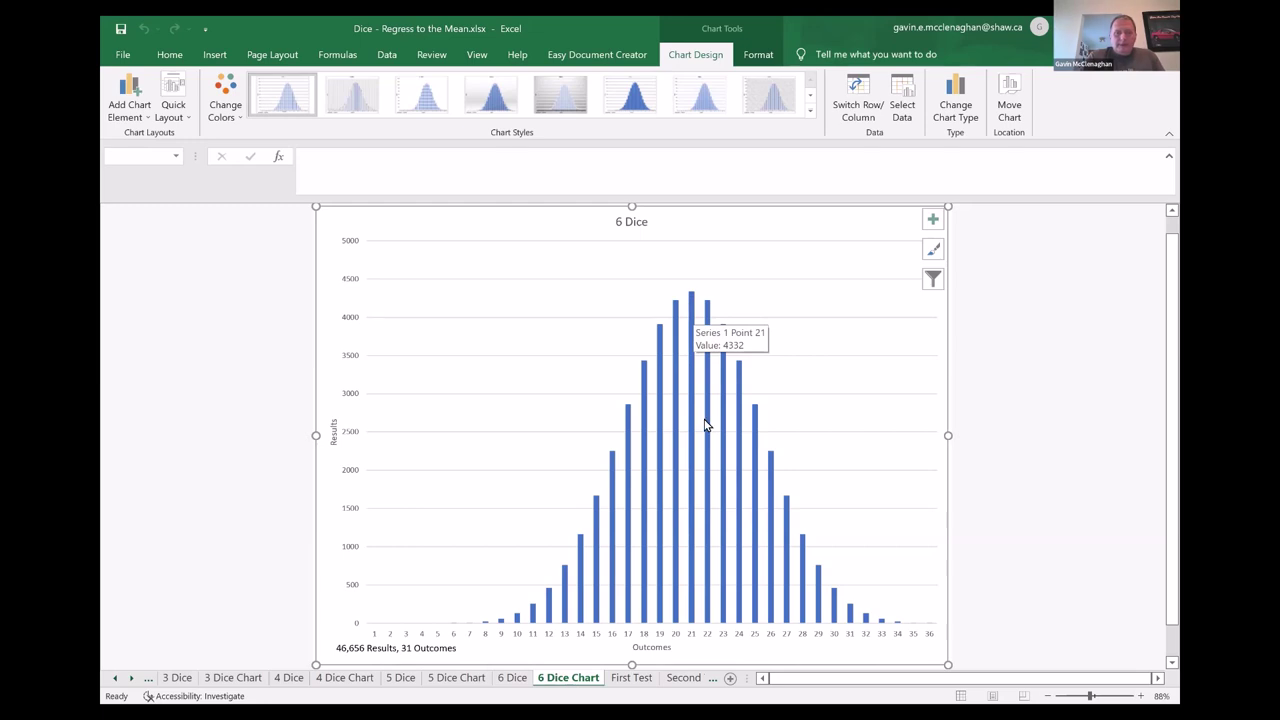
- Review the included outcomes and proportions on the First Test and Second Test sheets, then show the Tally Chart sheet
click(631, 678)
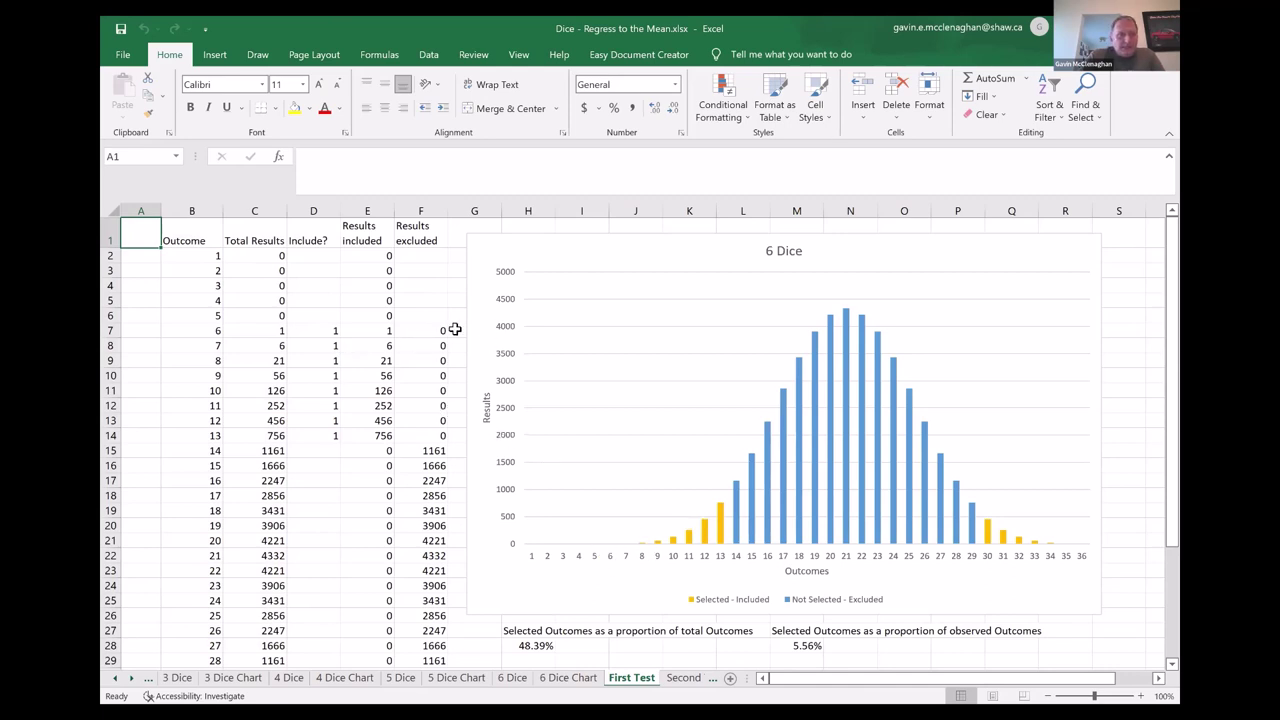
scroll(345, 441, down, 4)
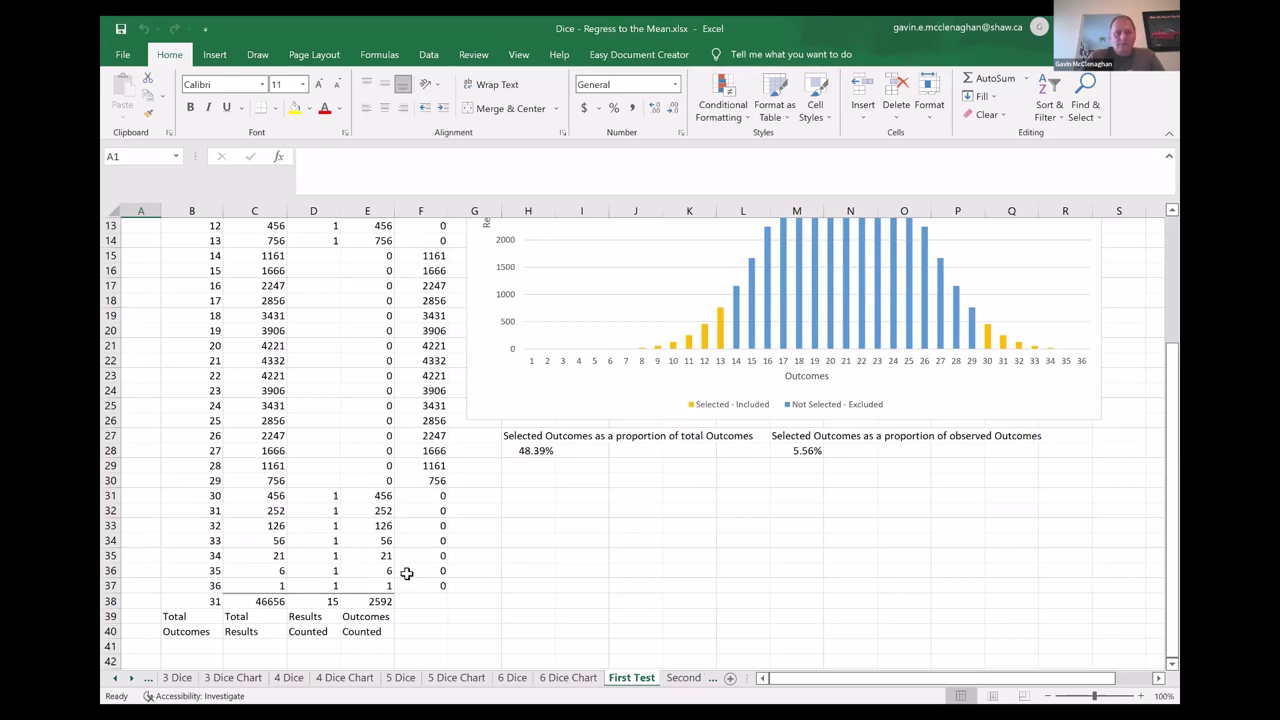
scroll(443, 518, up, 4)
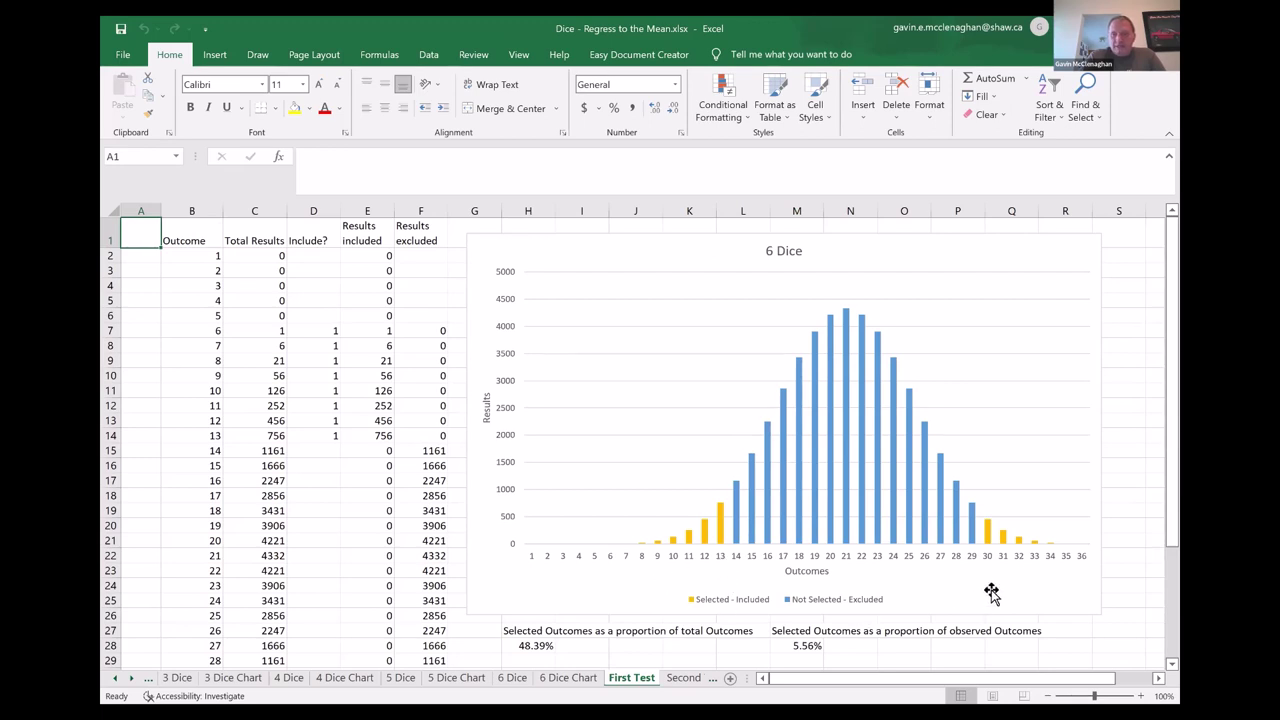
click(683, 678)
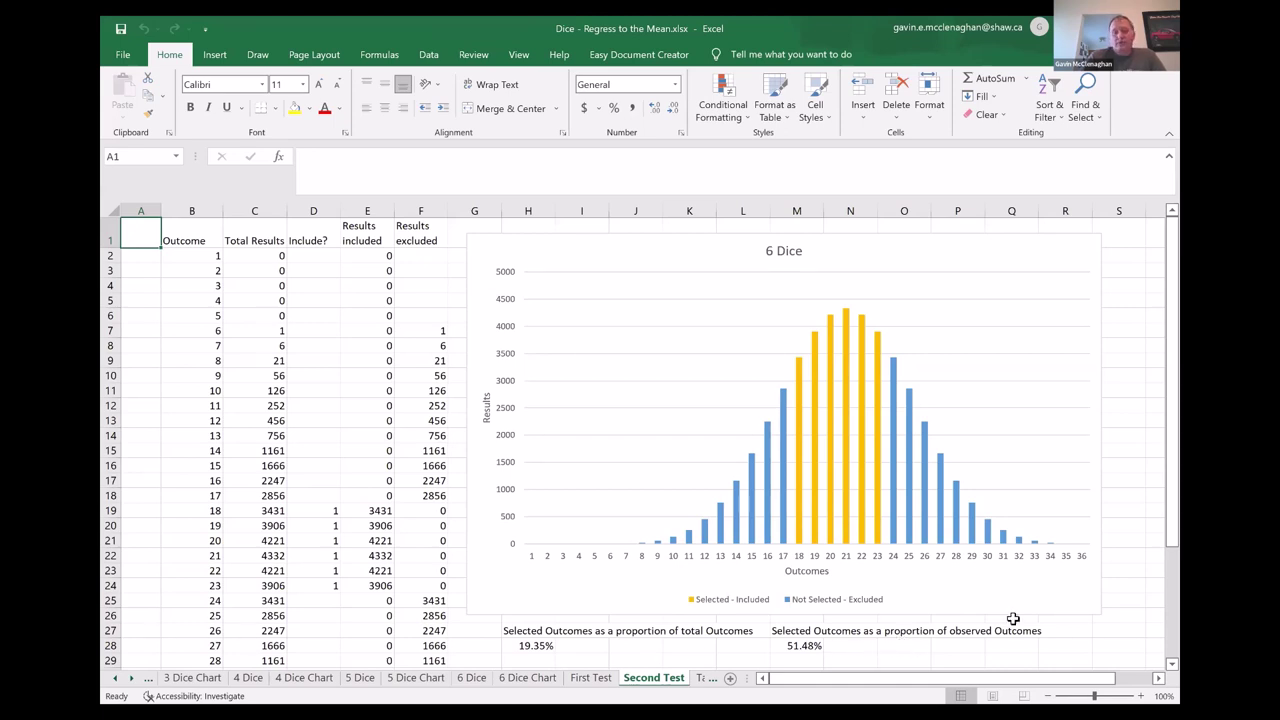
click(703, 679)
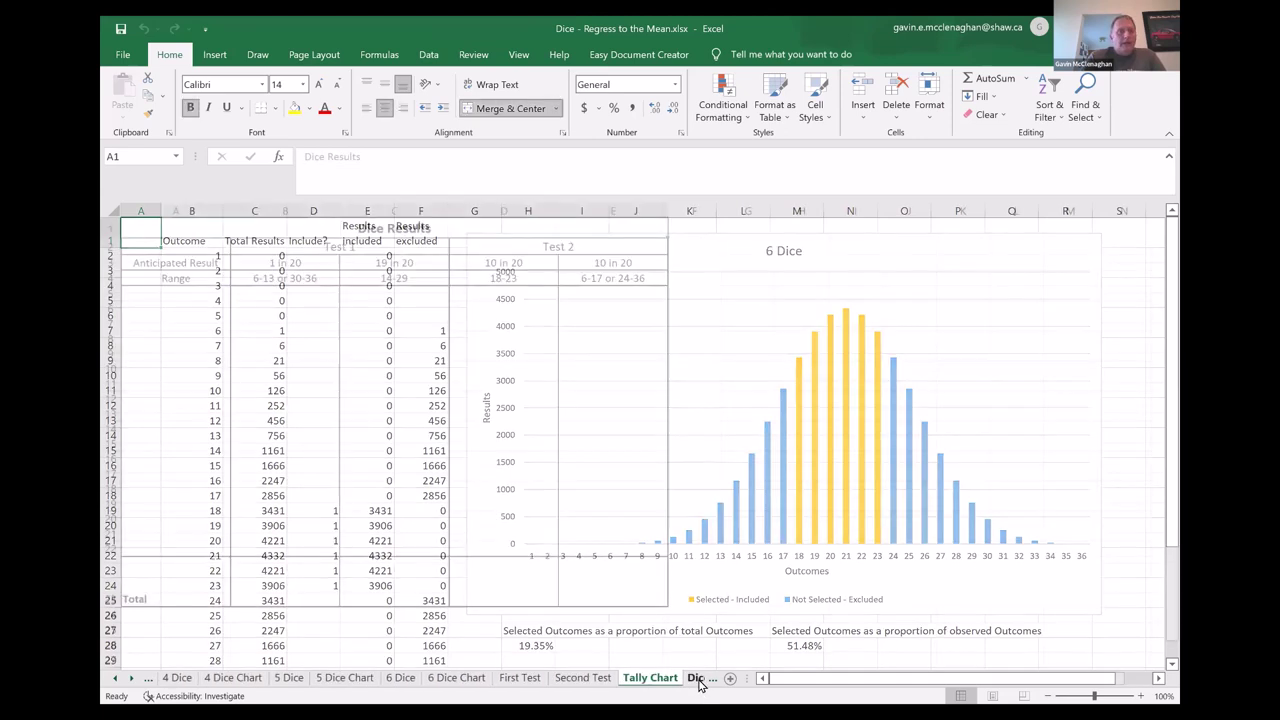
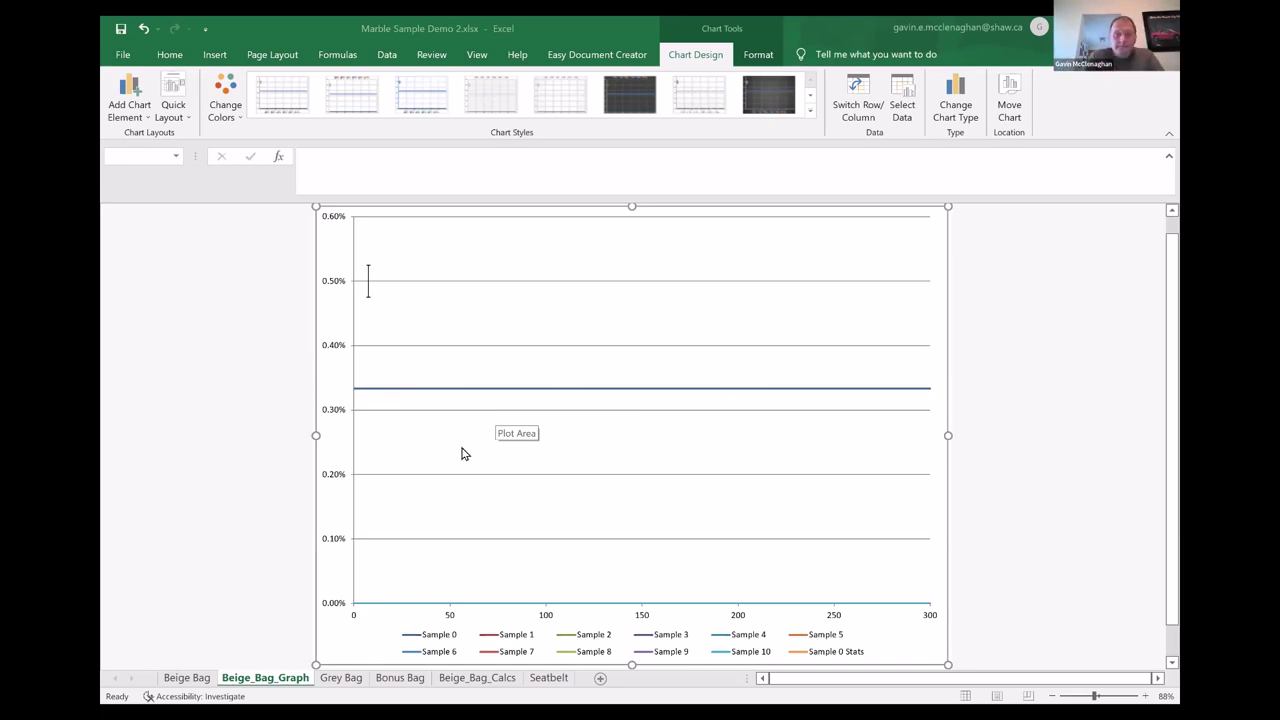
- Enter 8 clear and 1 white marbles for Sample 1 on the Beige Bag sheet, and examine its curve on Beige_Bag_Graph
click(186, 678)
text(8)
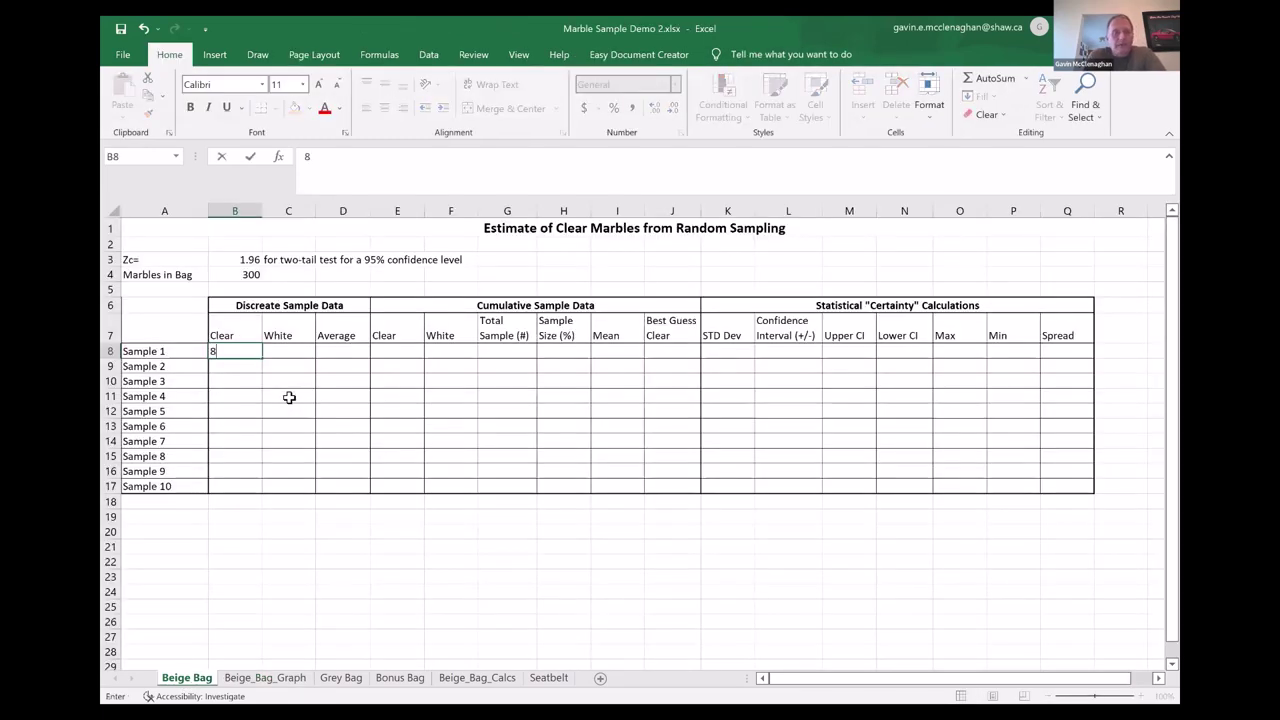
key(Tab)
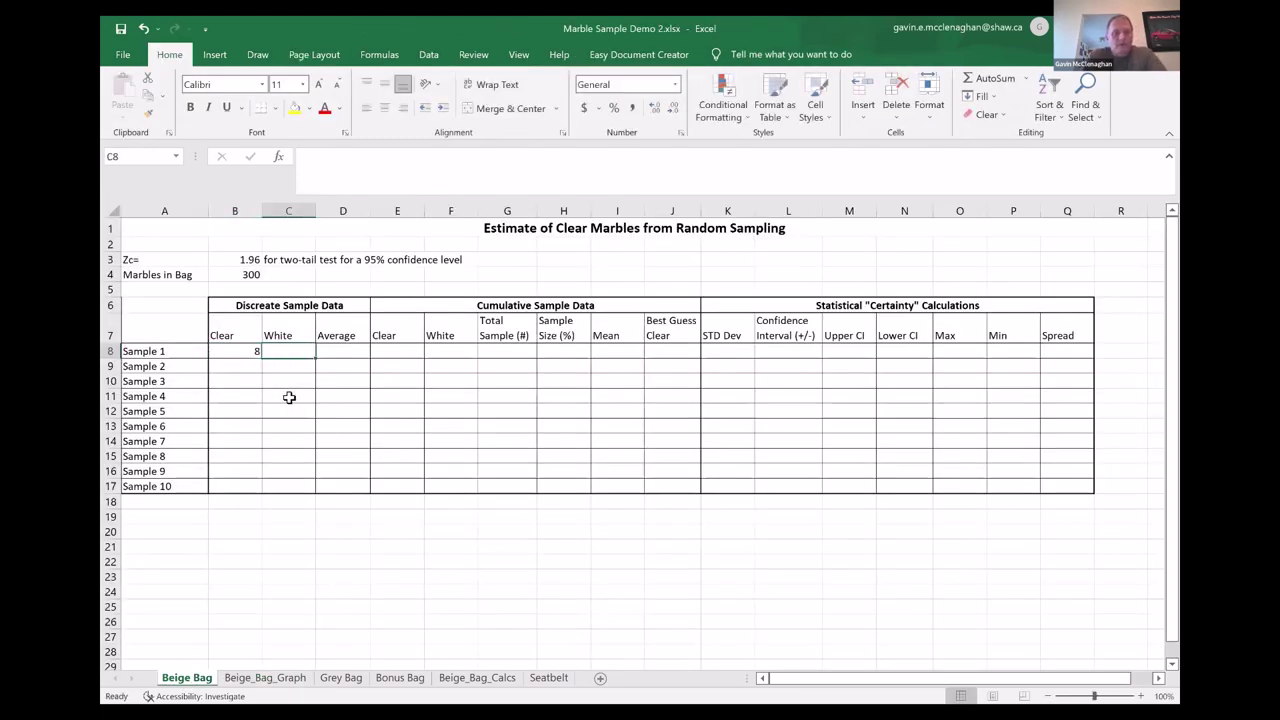
text(1)
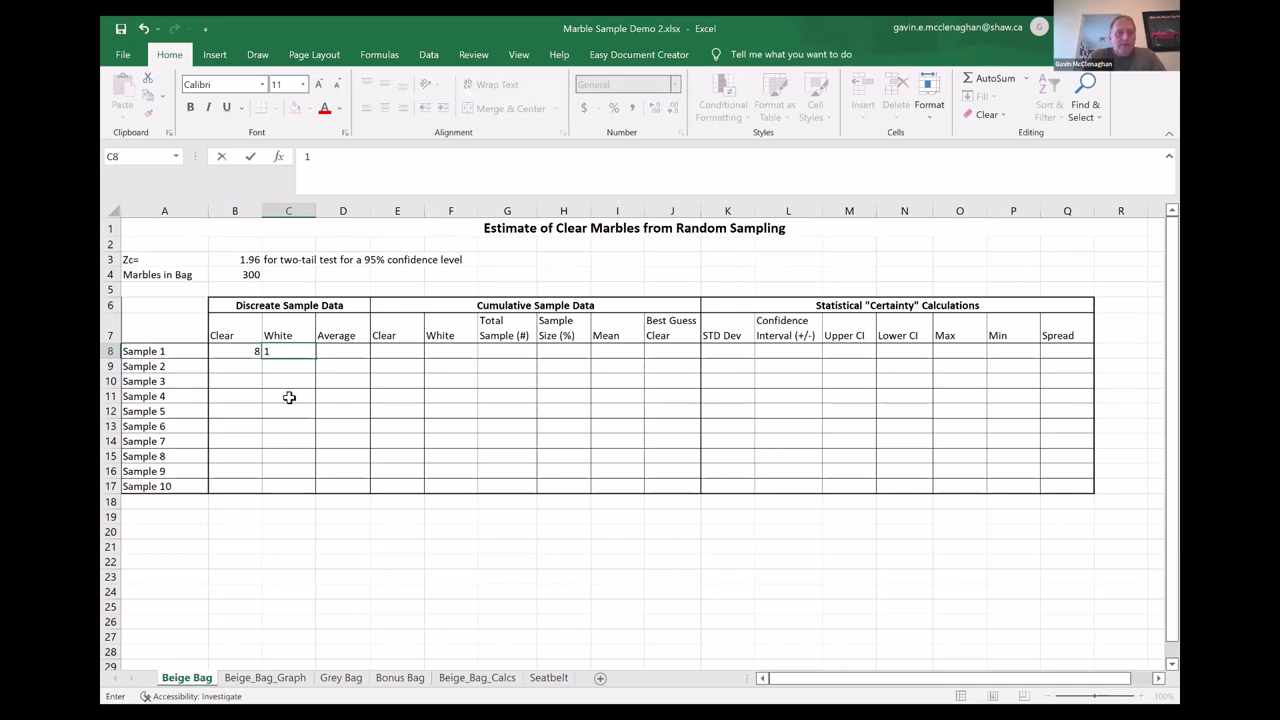
key(Return)
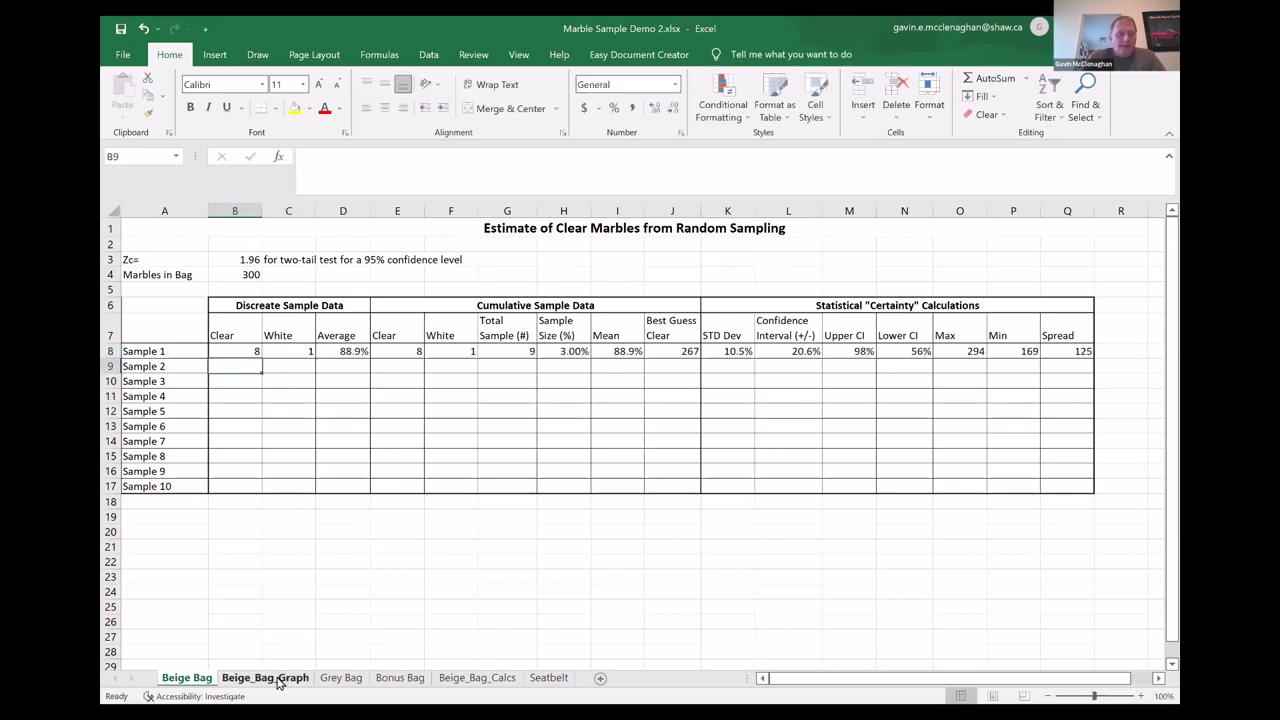
click(270, 678)
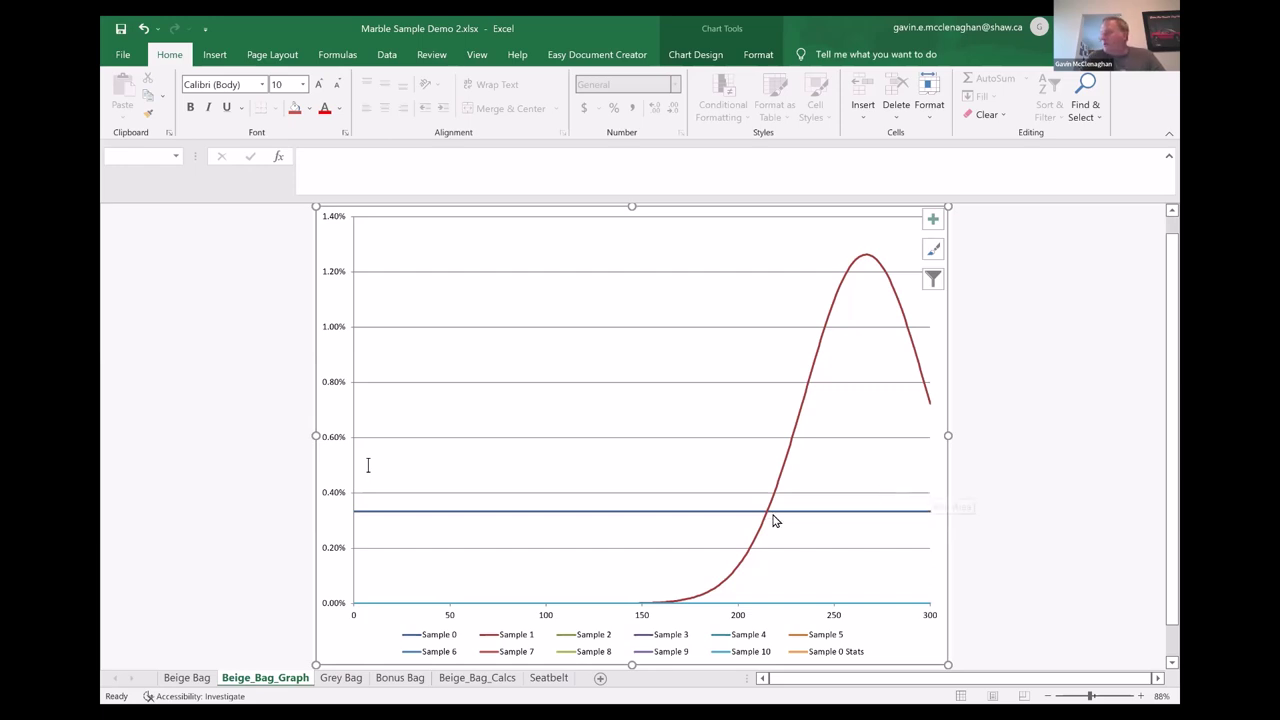
mouse_move(773, 520)
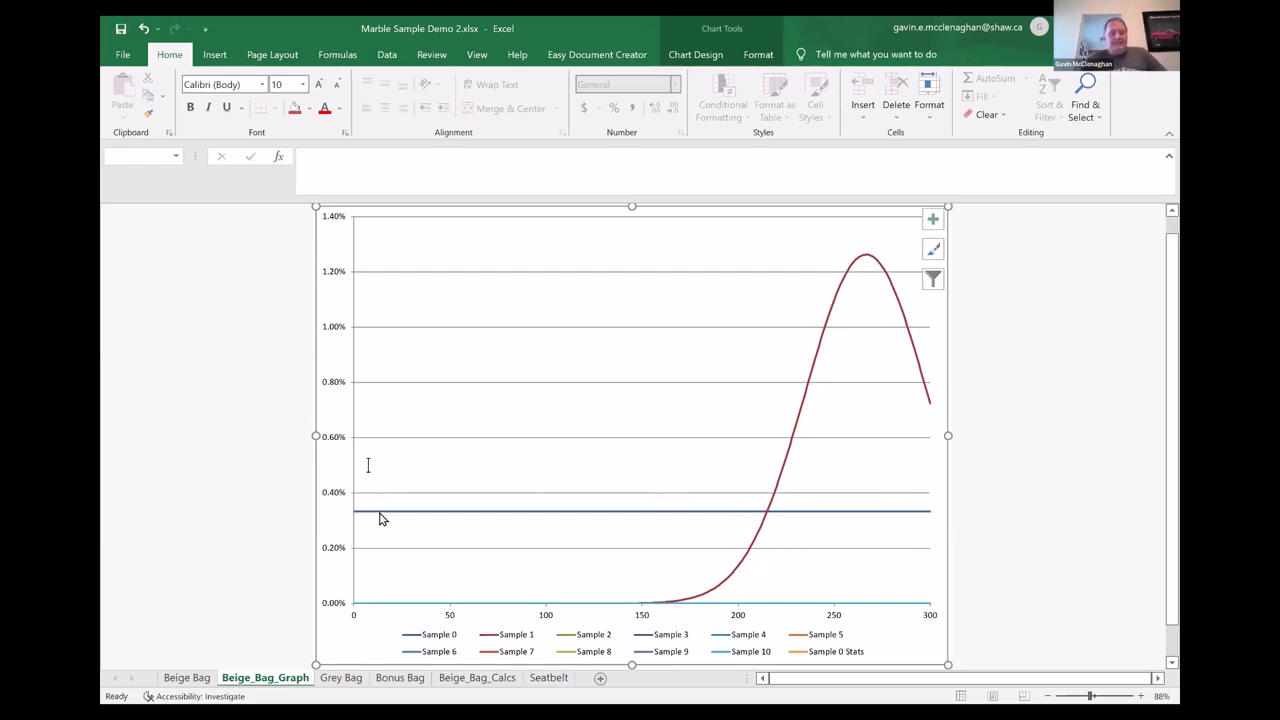
mouse_move(380, 520)
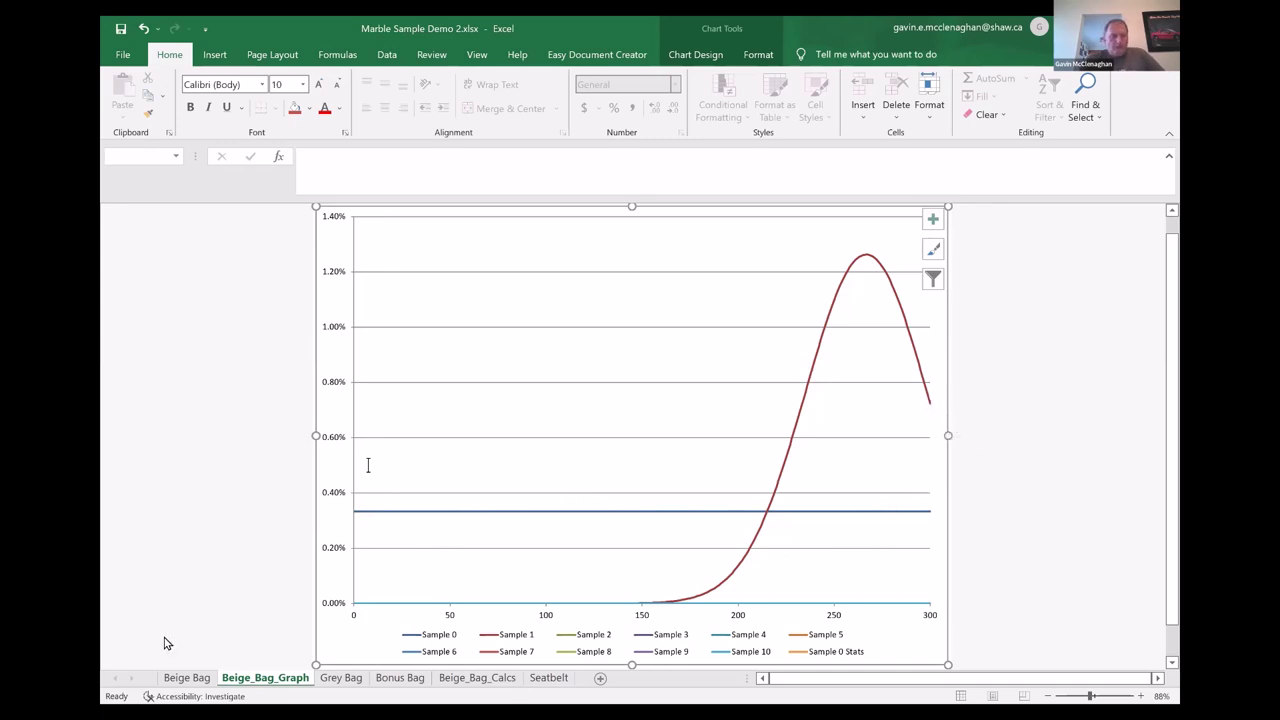
- Enter 6 clear and 1 white marbles for Sample 2 on the Beige Bag sheet, and compare the sample curves on Beige_Bag_Graph
click(181, 680)
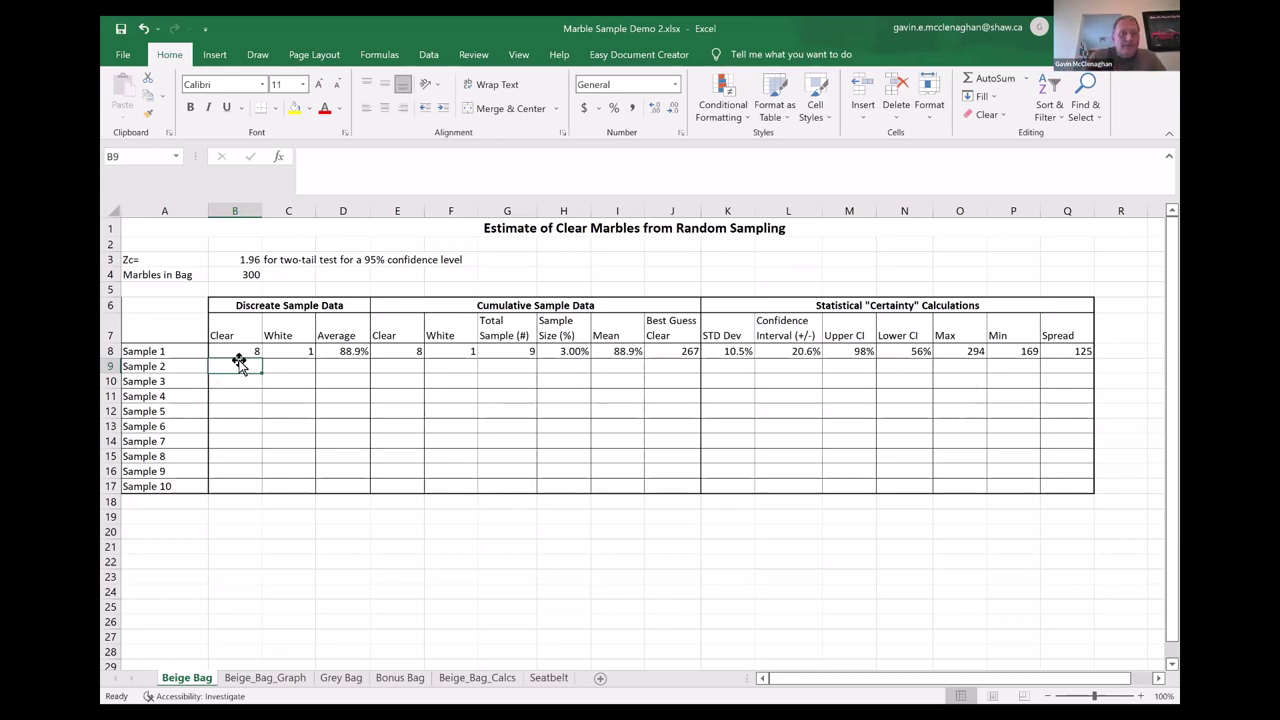
text(6)
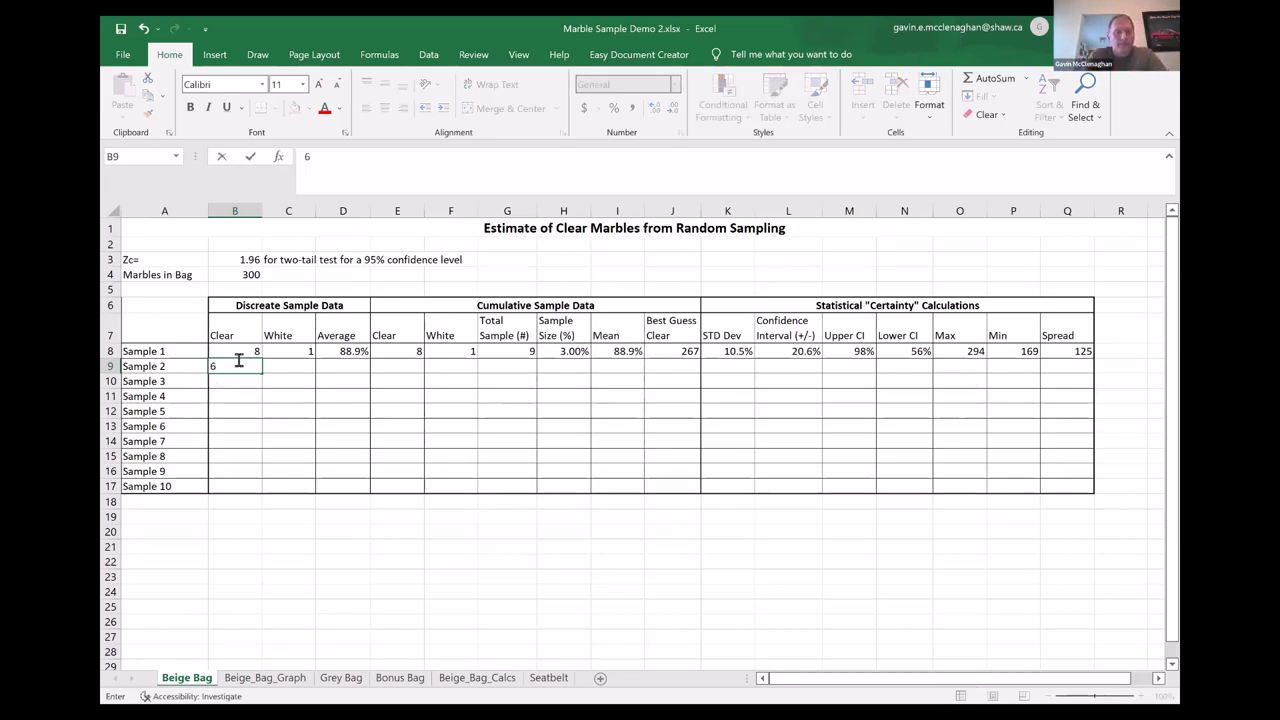
key(Tab)
text(1)
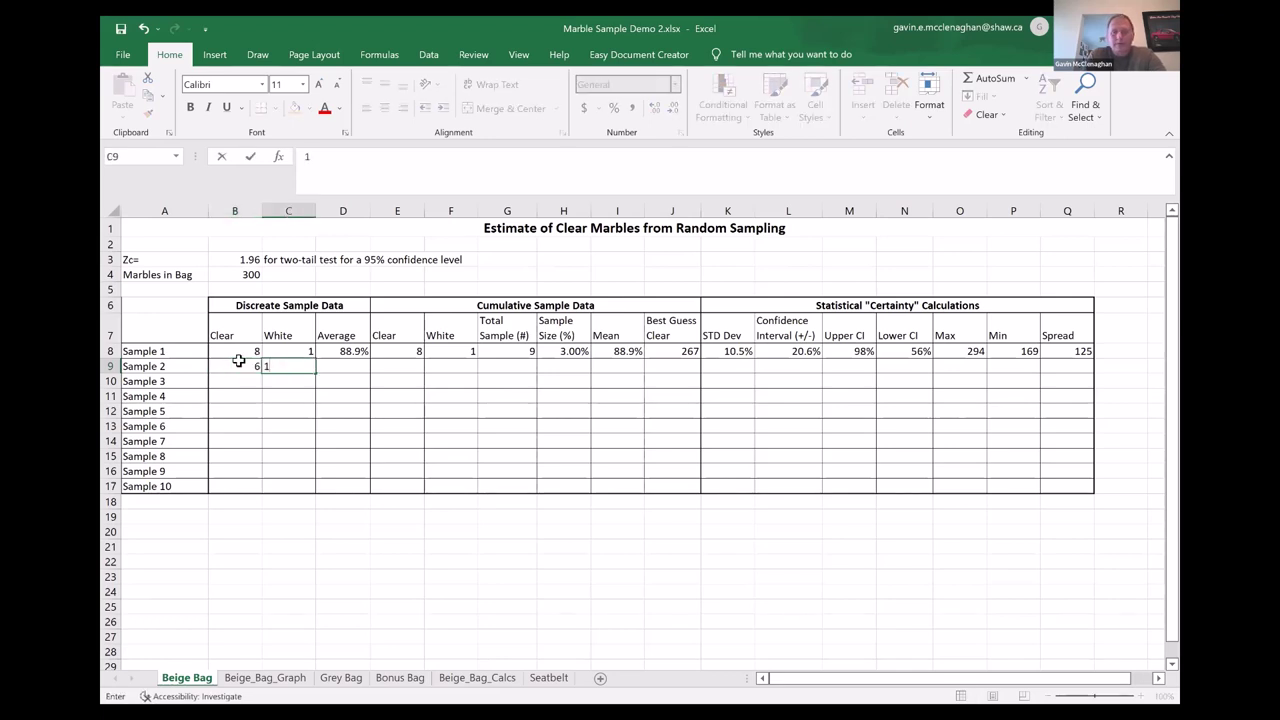
key(Return)
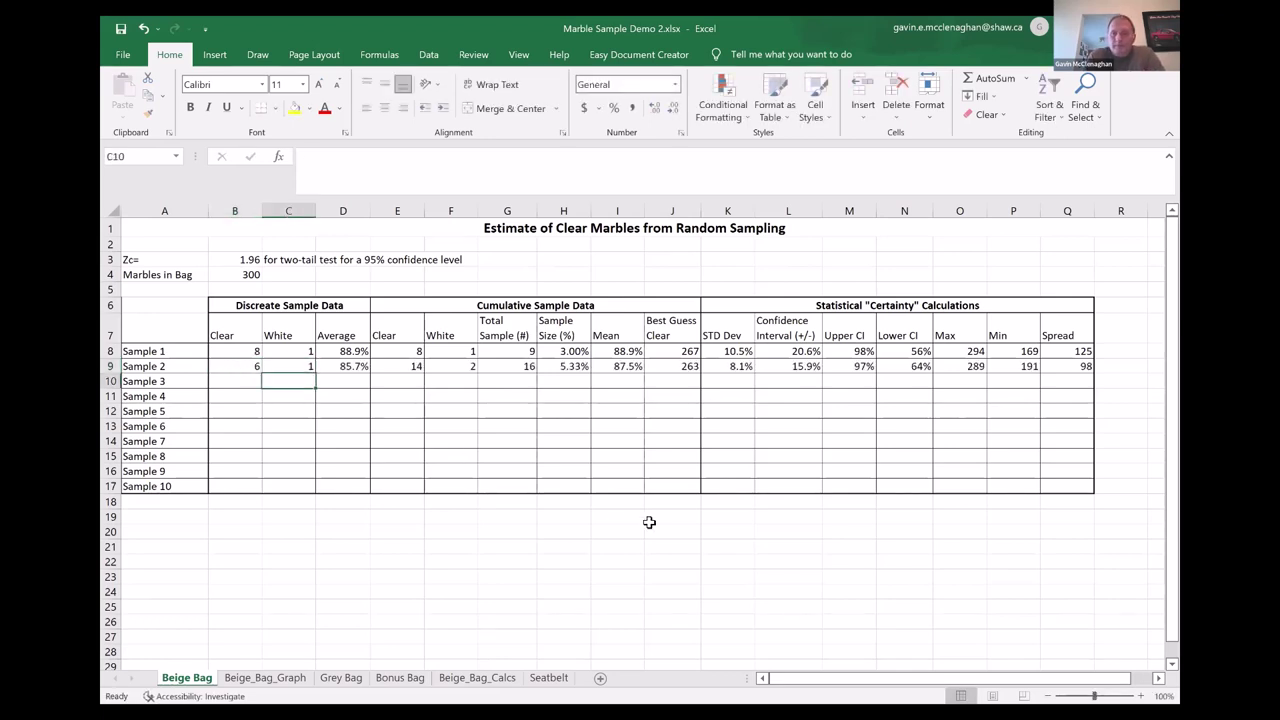
click(274, 680)
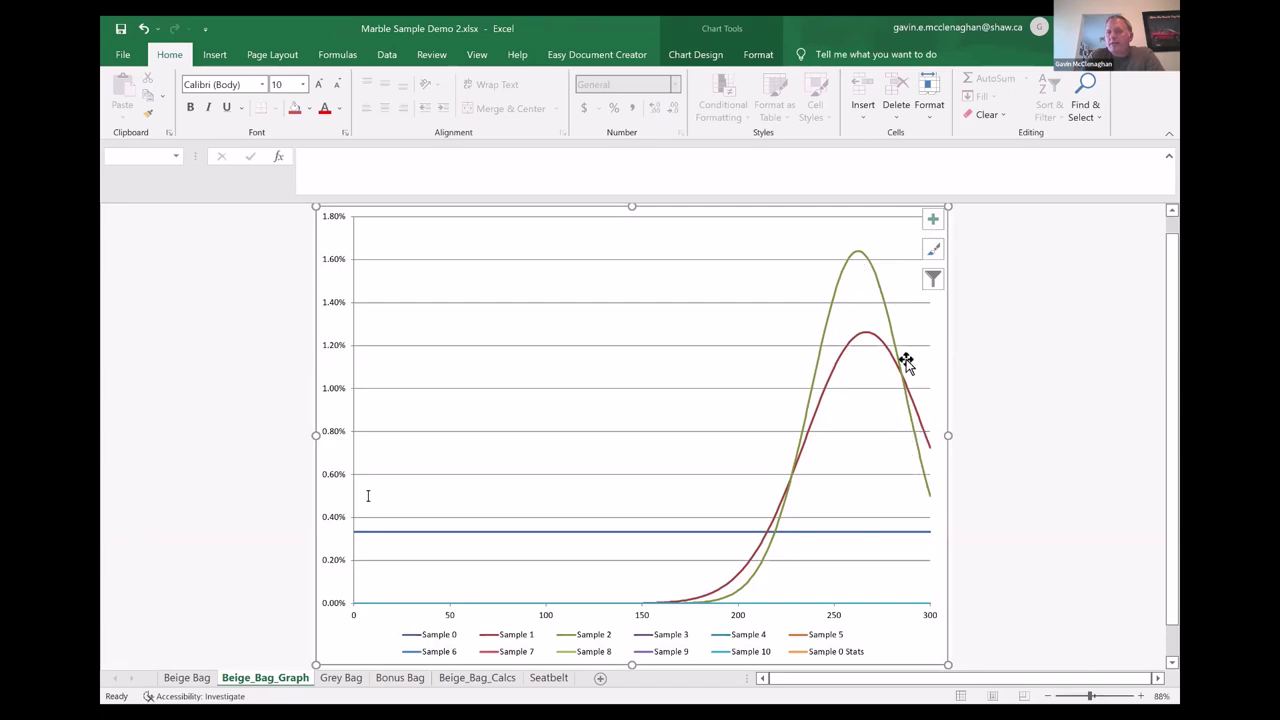
mouse_move(777, 520)
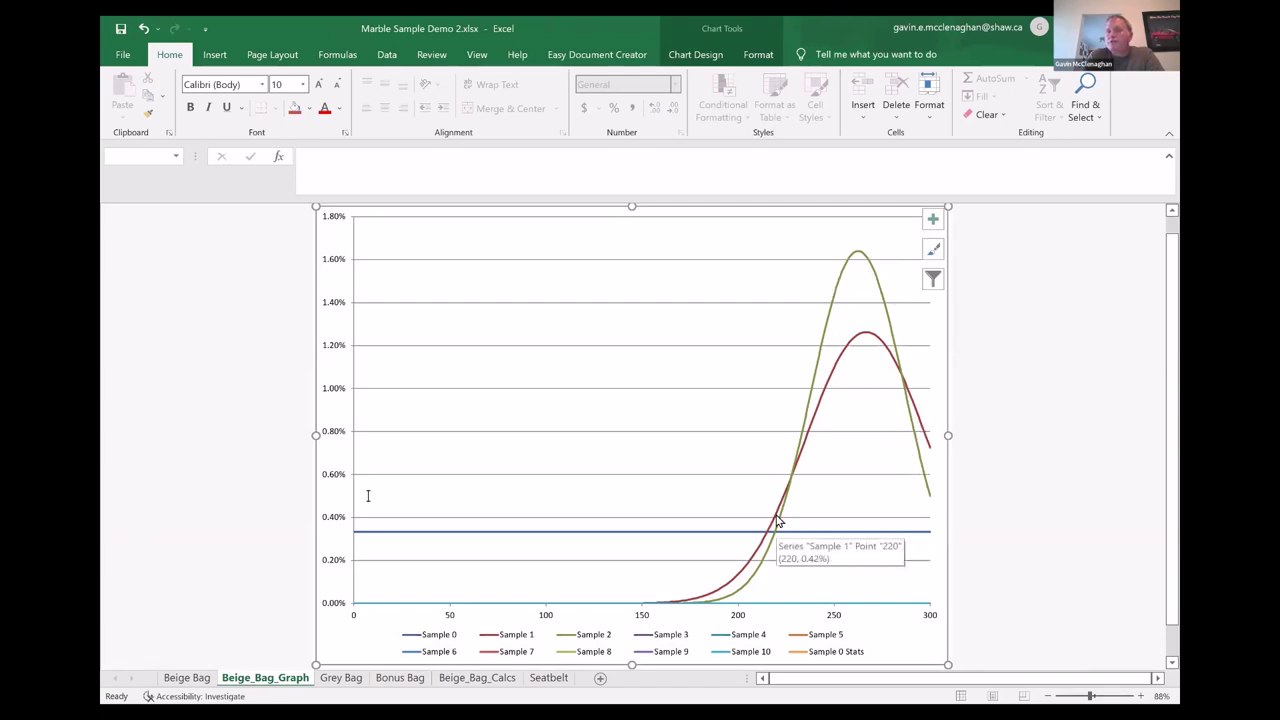
- Enter 8 clear and 0 white marbles for Sample 3 on the Beige Bag sheet, and view its curve on Beige_Bag_Graph
click(180, 680)
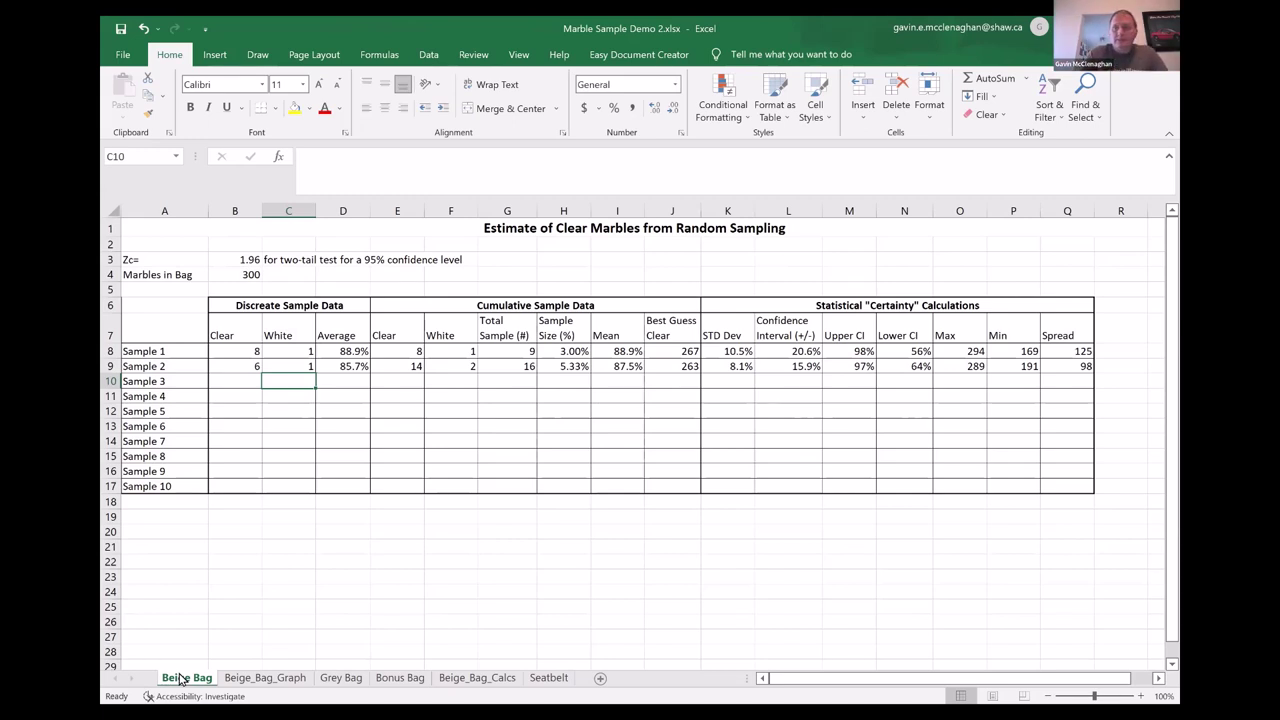
key(Left)
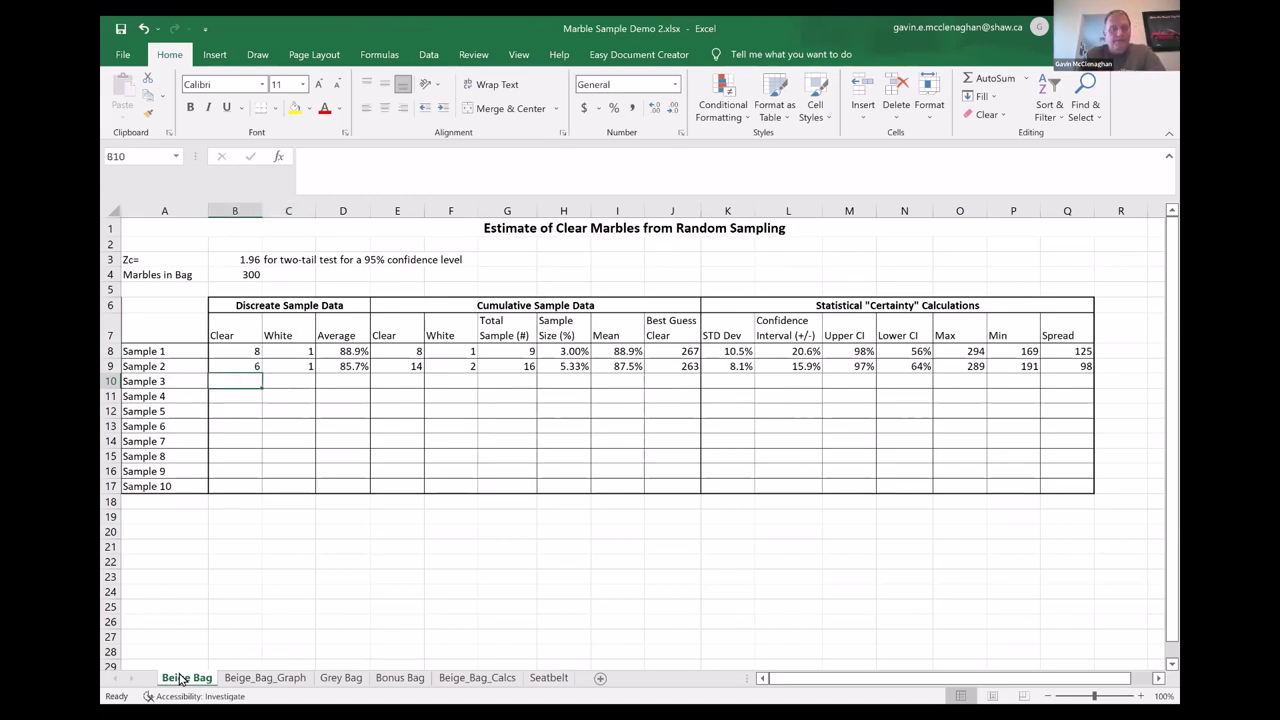
text(8)
key(Right)
text(0)
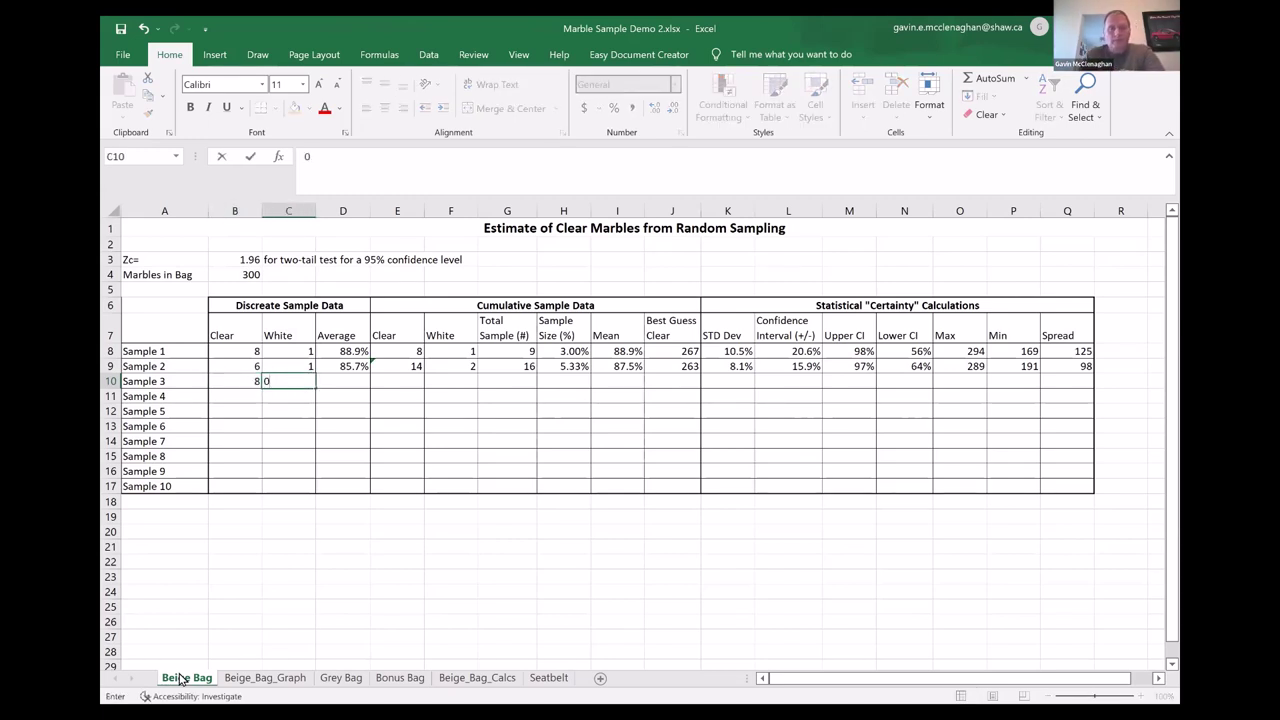
key(Return)
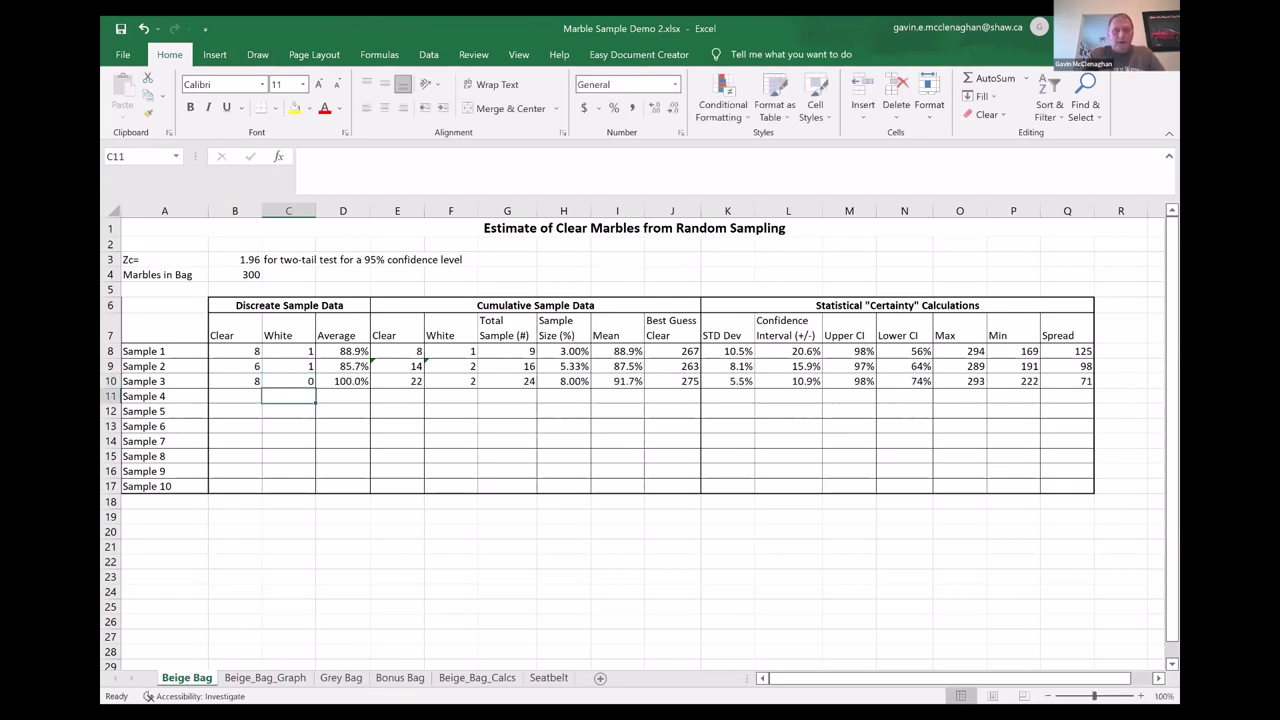
click(264, 679)
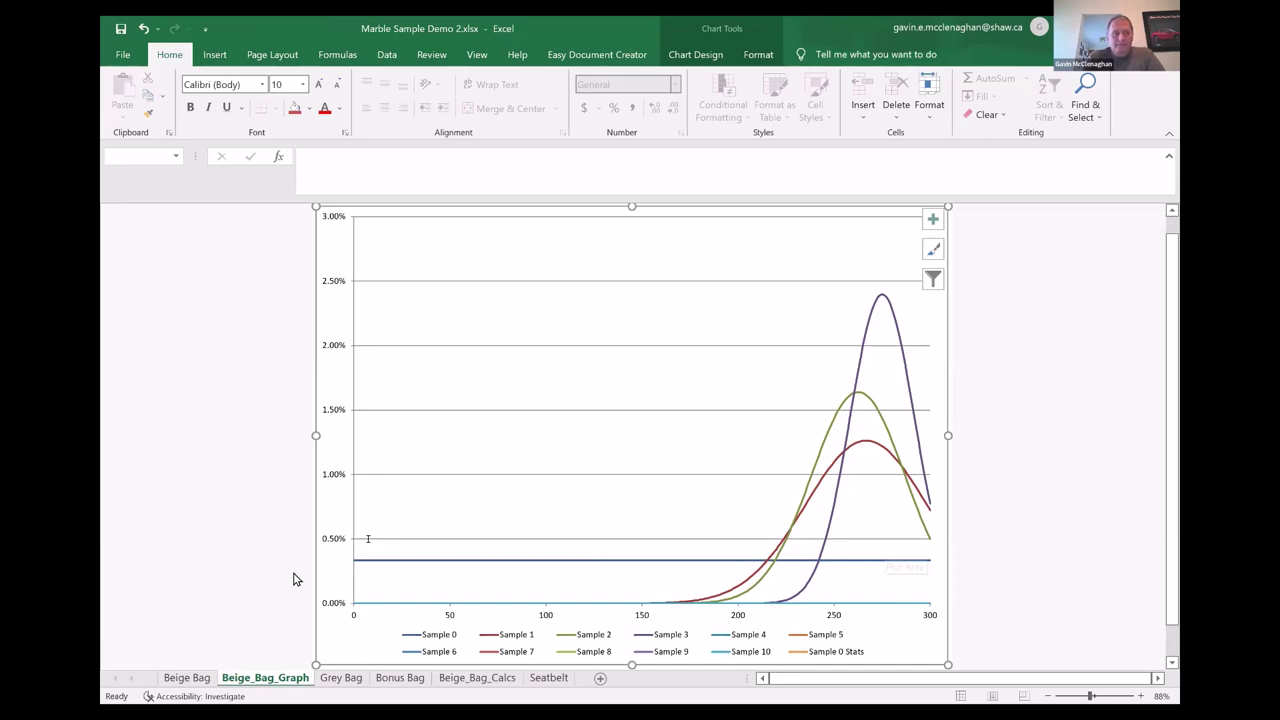
- Enter 6 clear and 3 white marbles for Sample 4 on the Beige Bag sheet, and view its curve on Beige_Bag_Graph
click(183, 678)
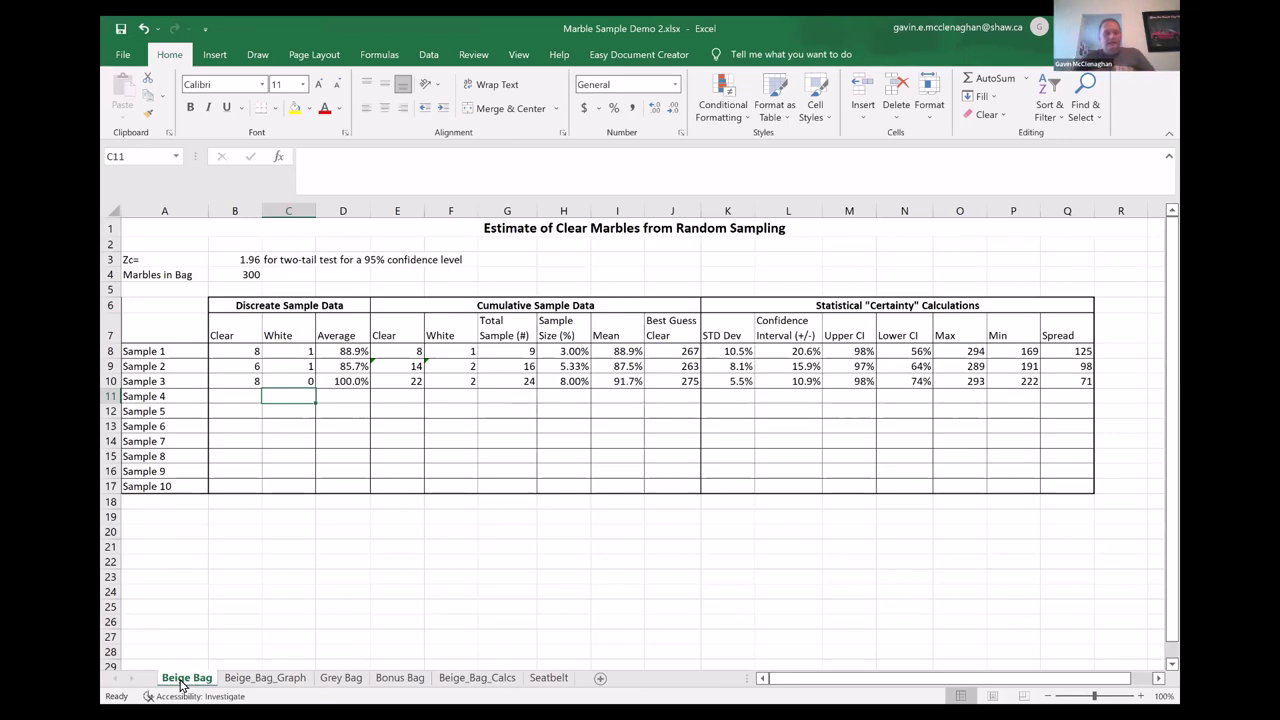
text(3)
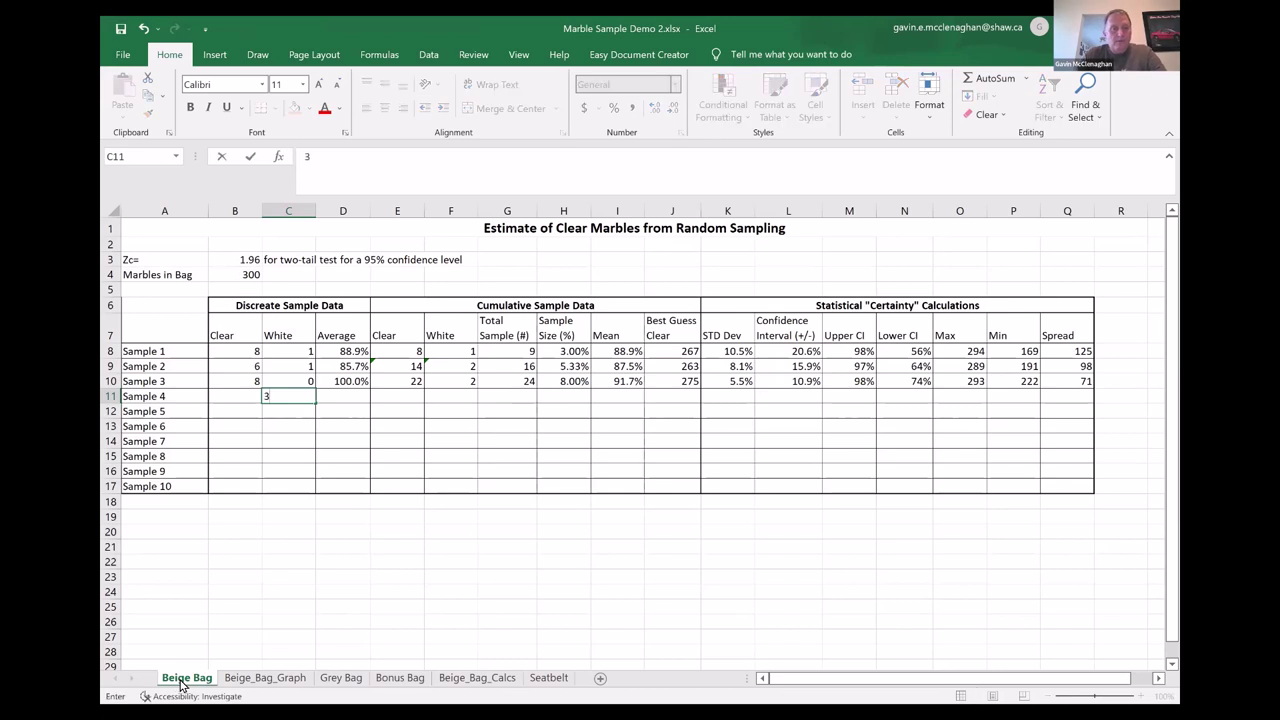
key(Left)
text(6)
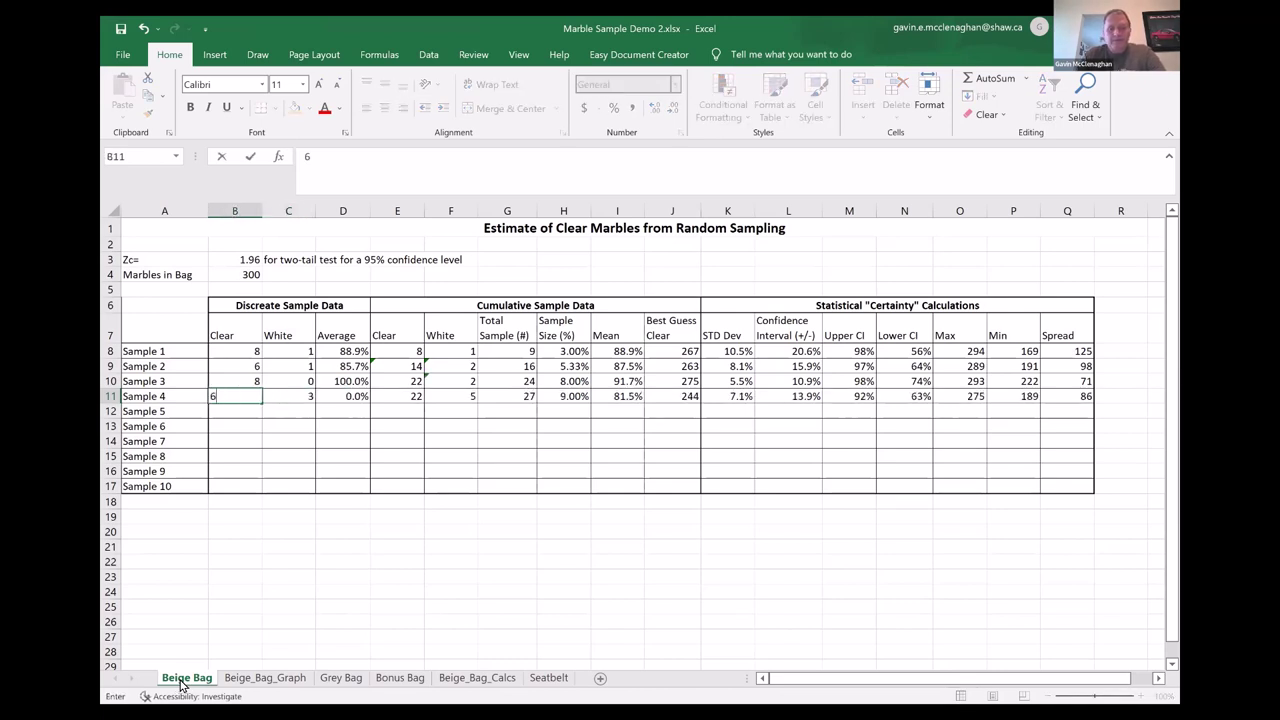
key(Return)
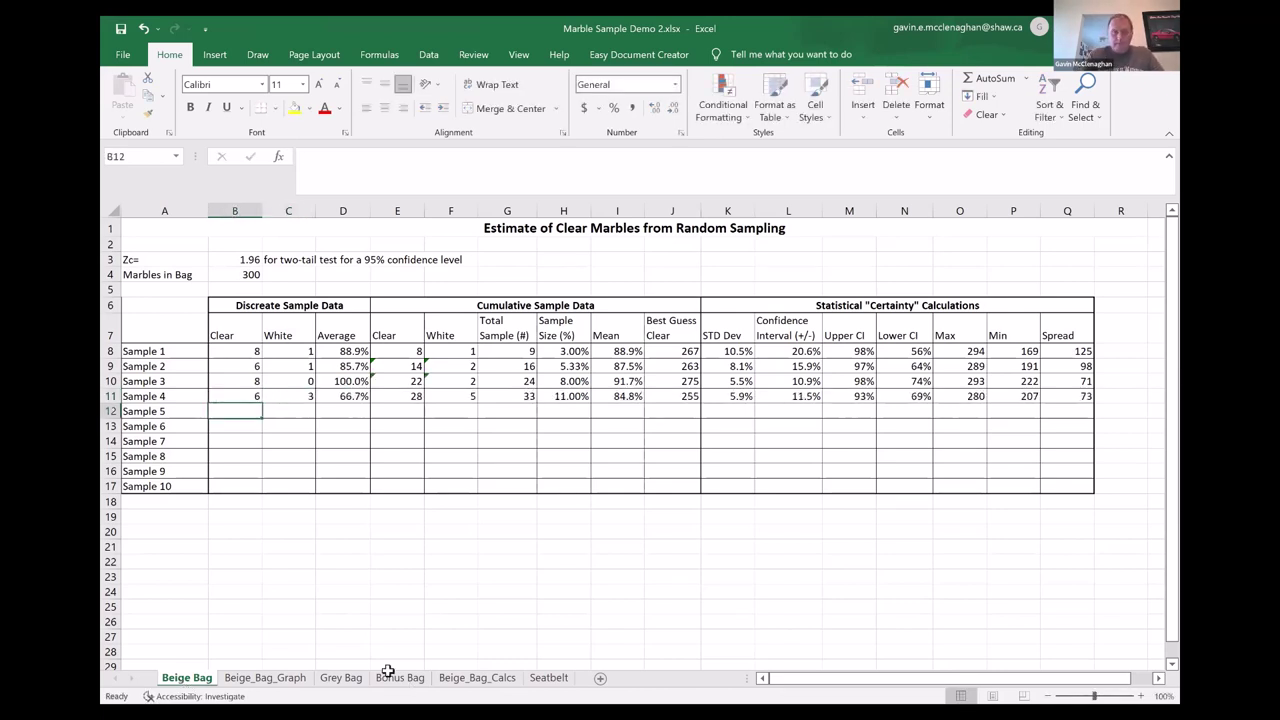
click(266, 679)
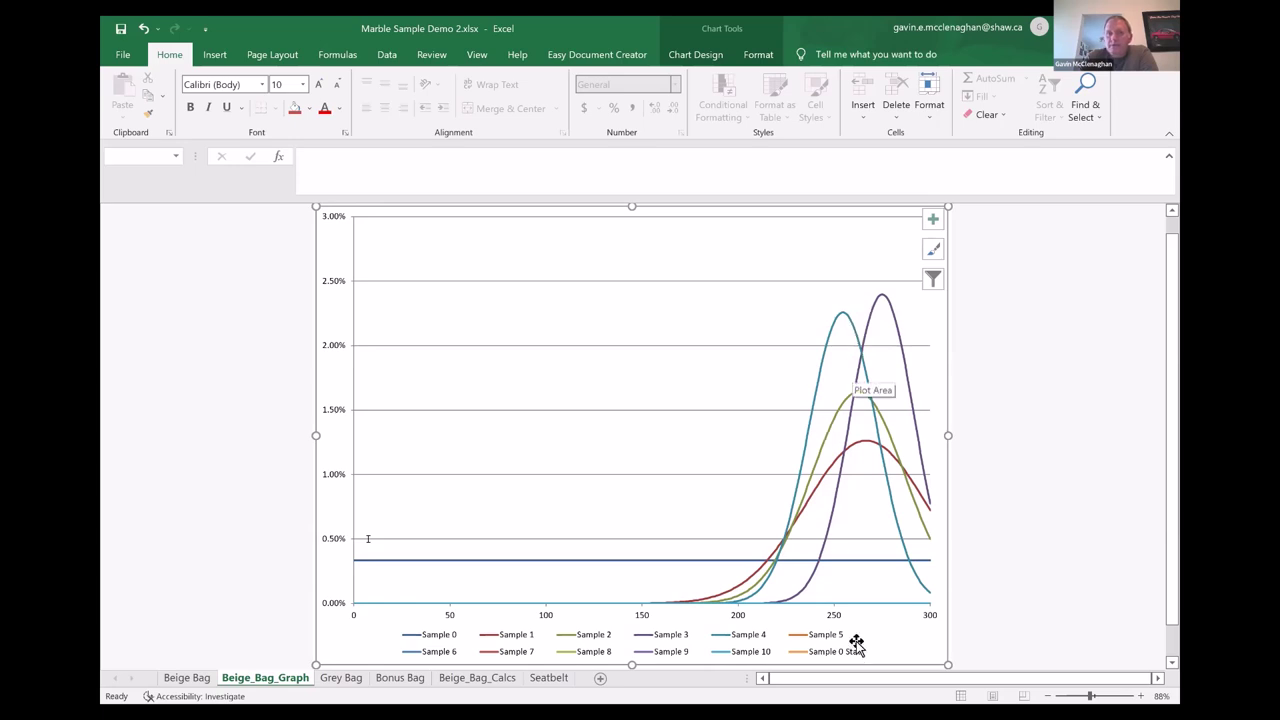
- Enter 5 clear and 3 white marbles for Sample 5 on the Beige Bag sheet, and view its curve on Beige_Bag_Graph
click(187, 678)
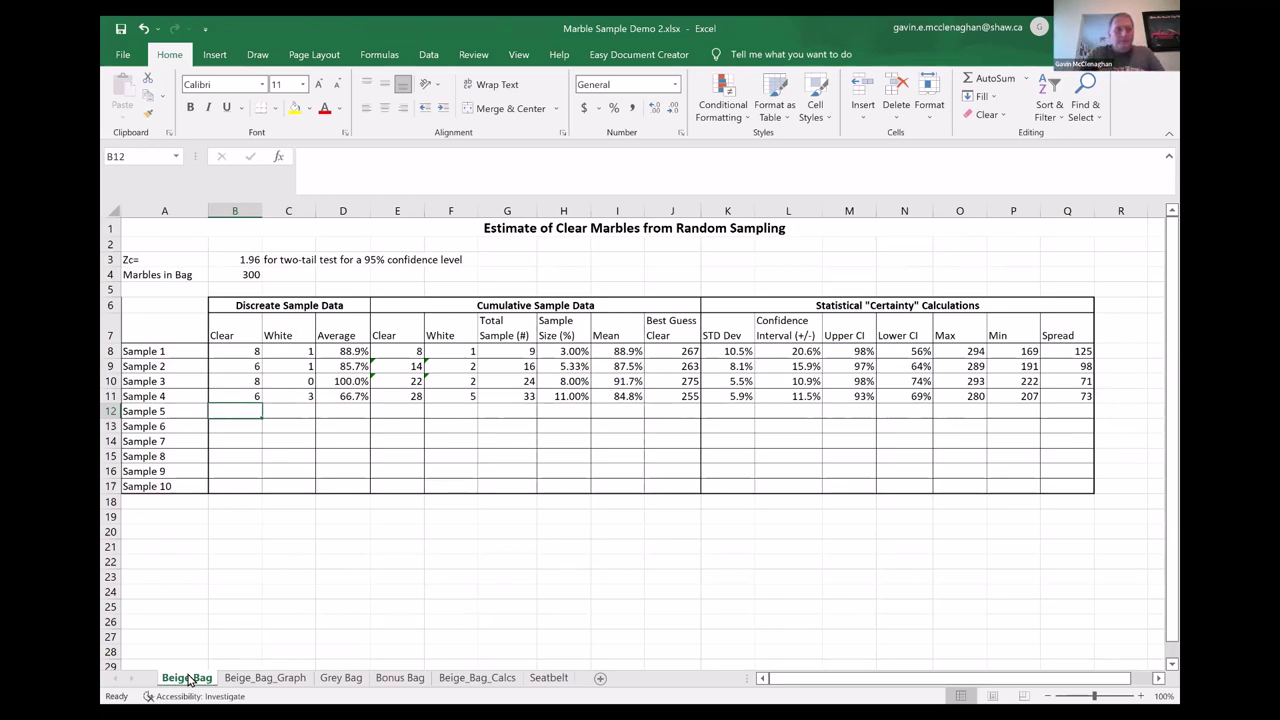
text(5)
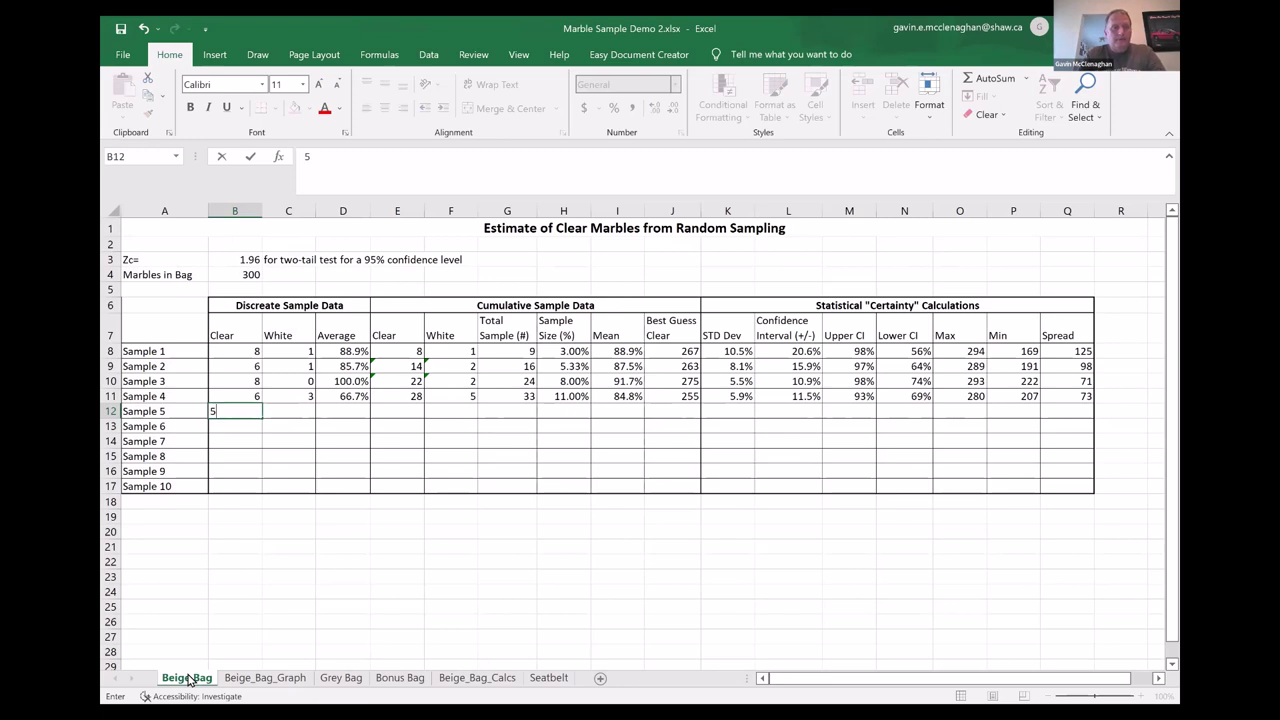
key(Tab)
text(3)
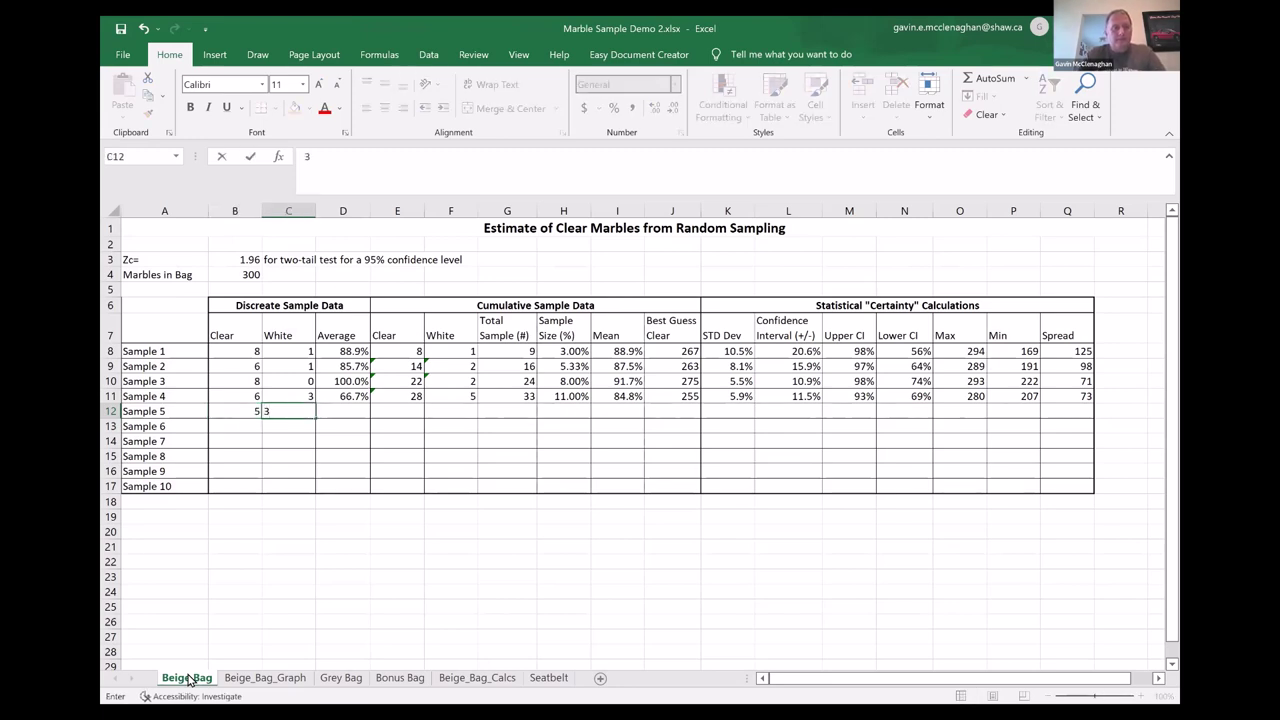
key(Tab)
key(Down)
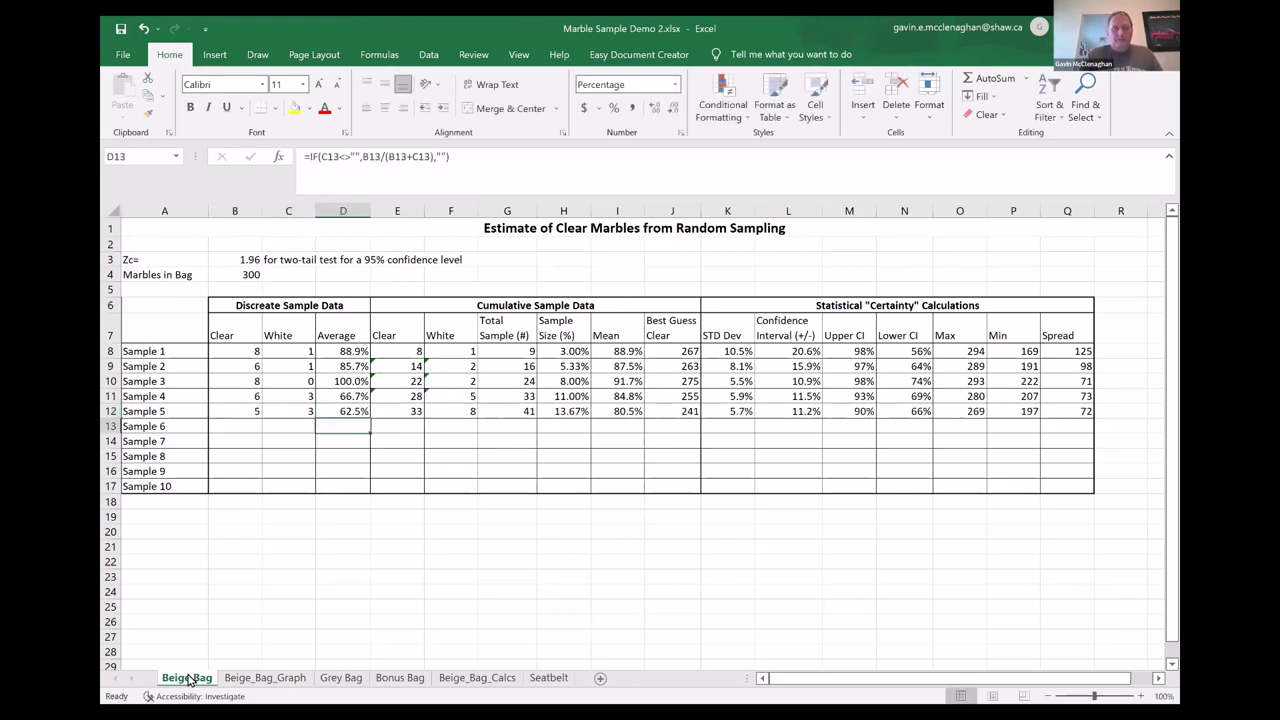
key(Left)
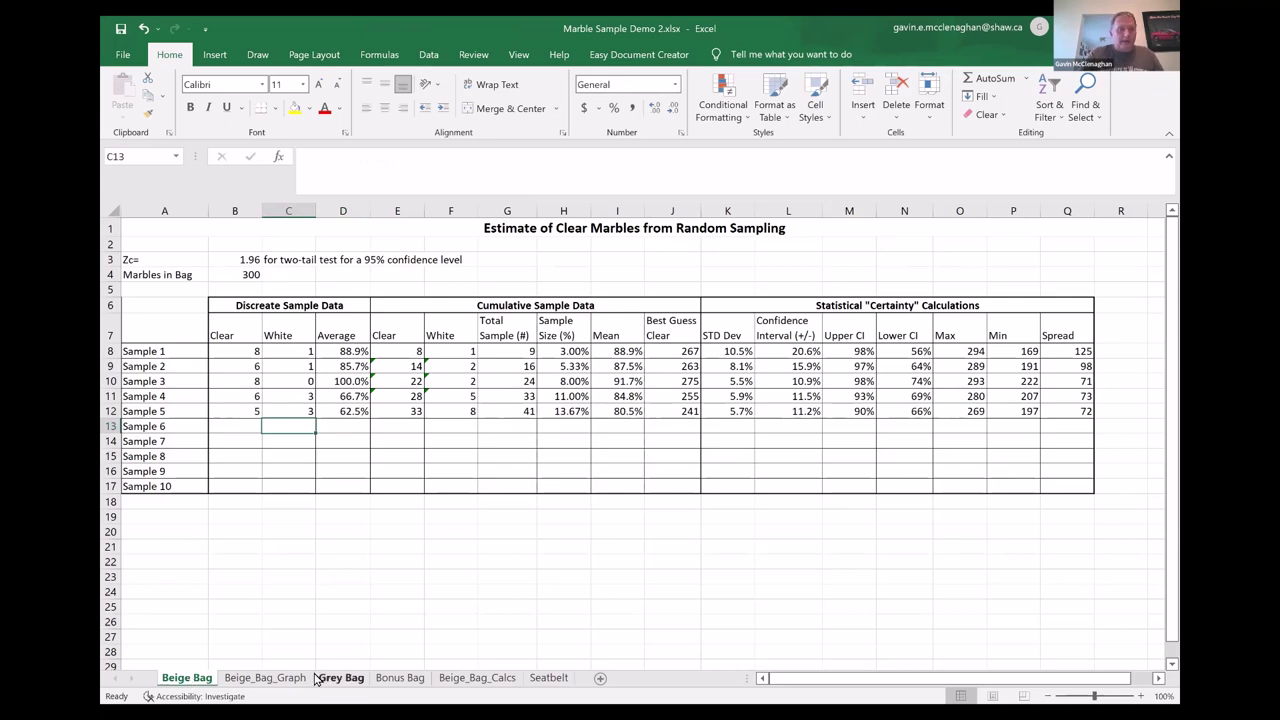
click(265, 678)
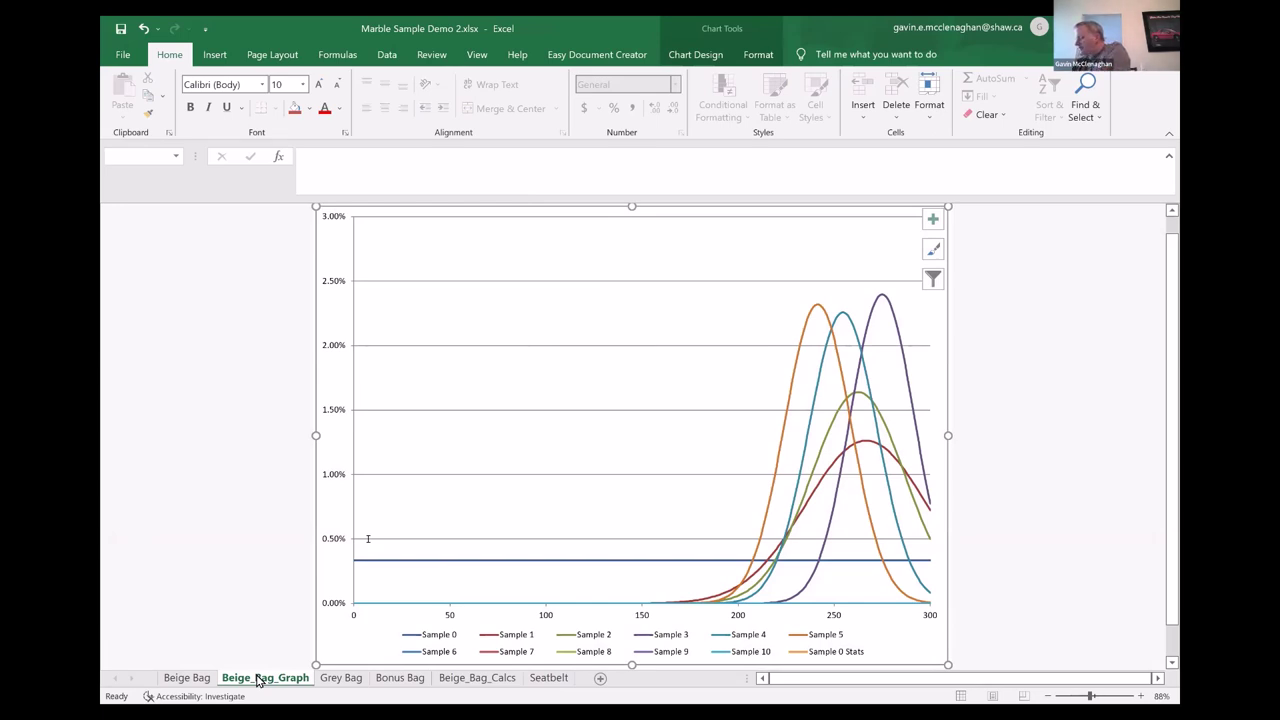
- Enter 5 clear and 3 white marbles for Sample 6 on the Beige Bag sheet, and compare its curve with Sample 4 on Beige_Bag_Graph
click(190, 678)
text(3)
key(Left)
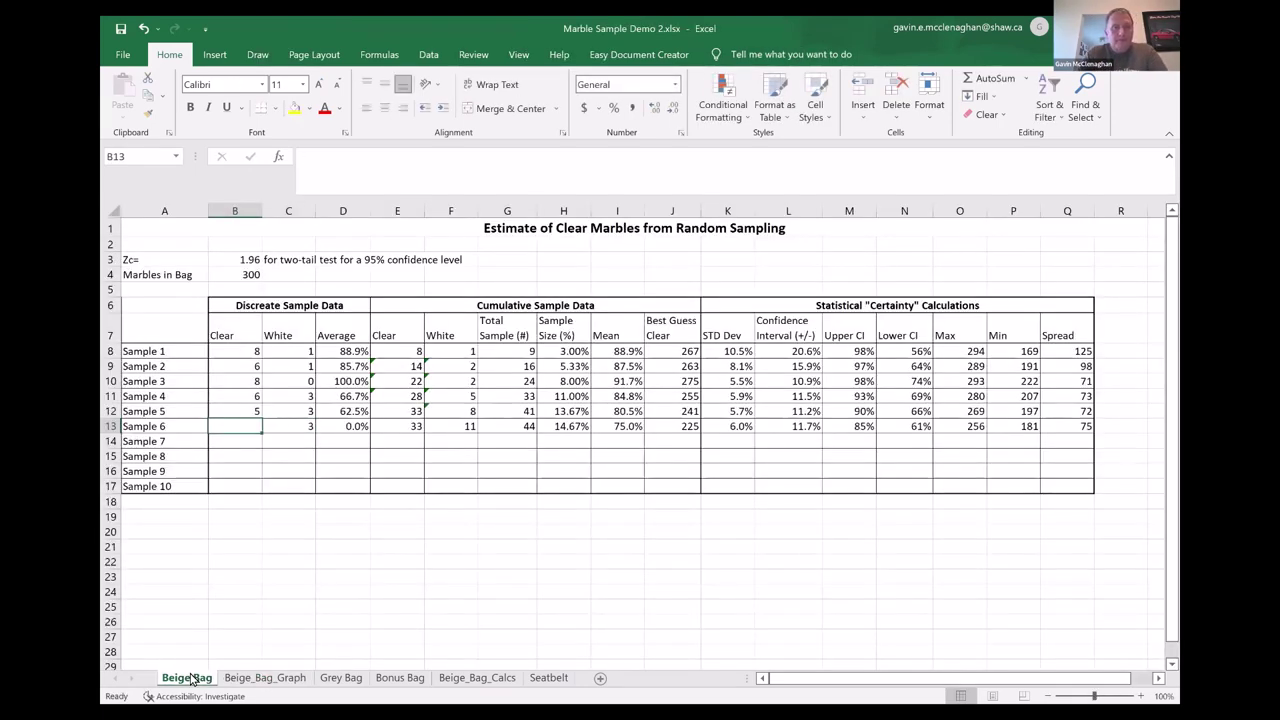
text(5)
key(Right)
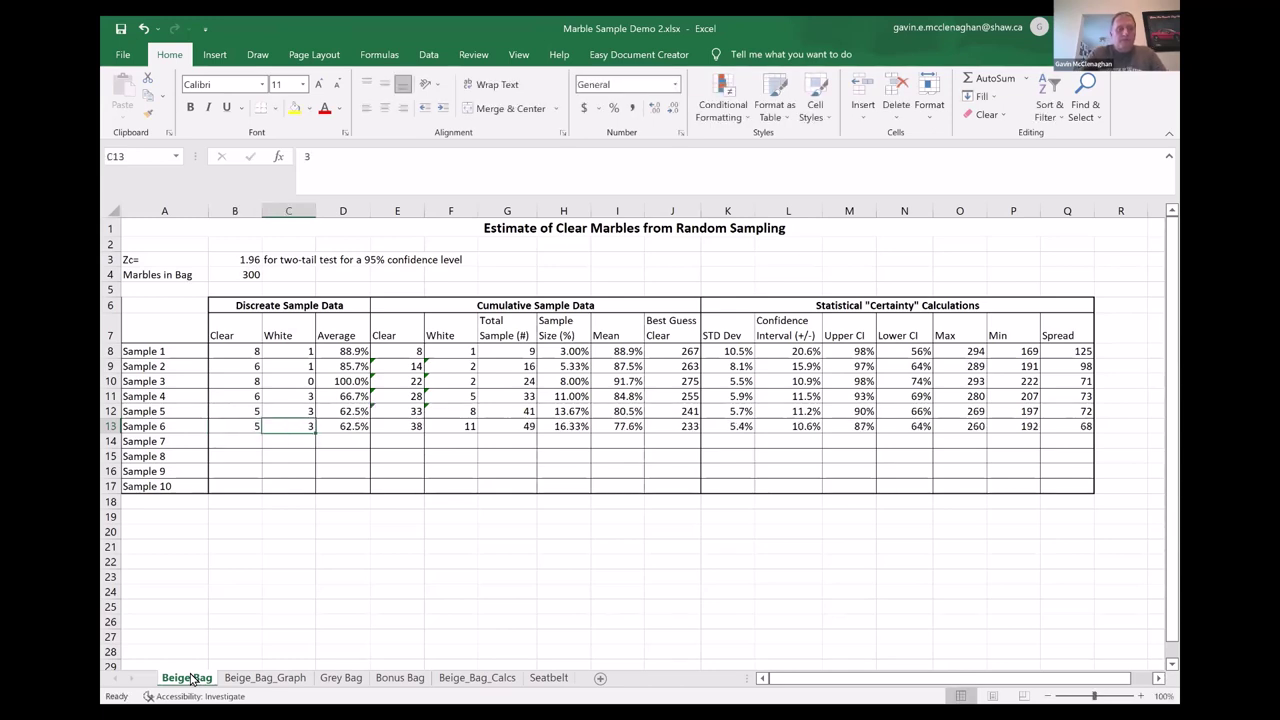
click(265, 678)
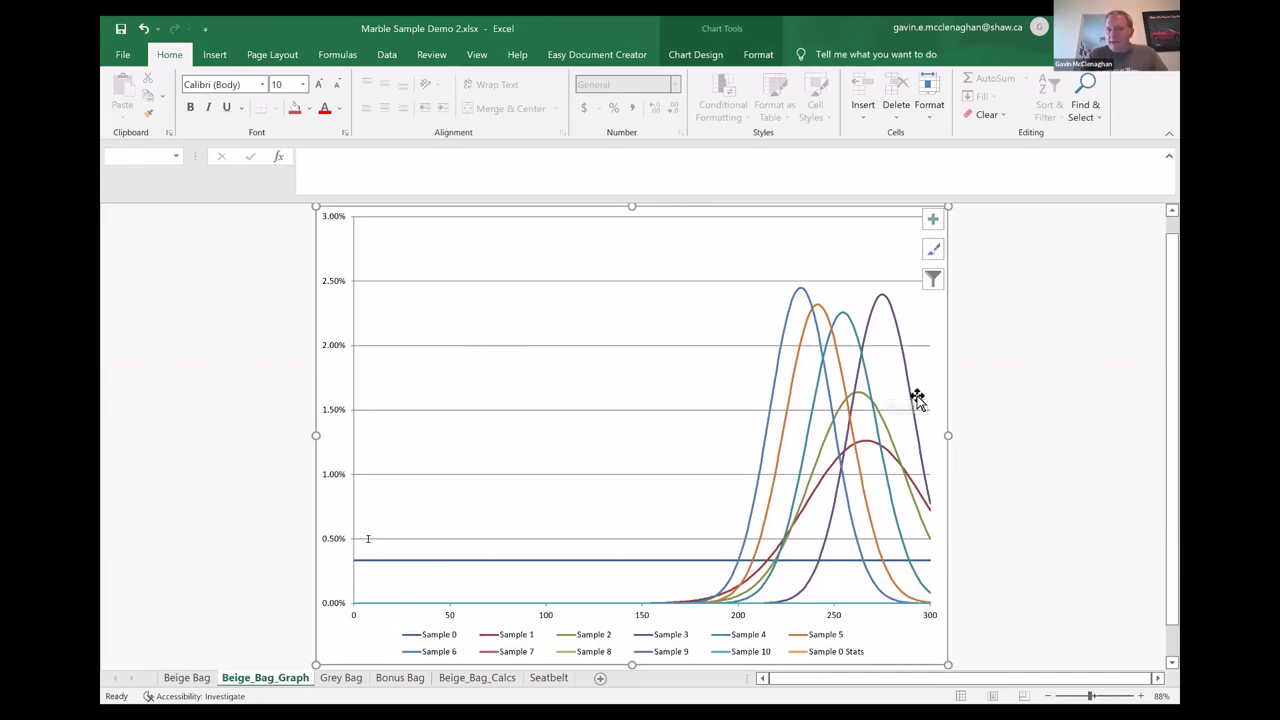
mouse_move(886, 478)
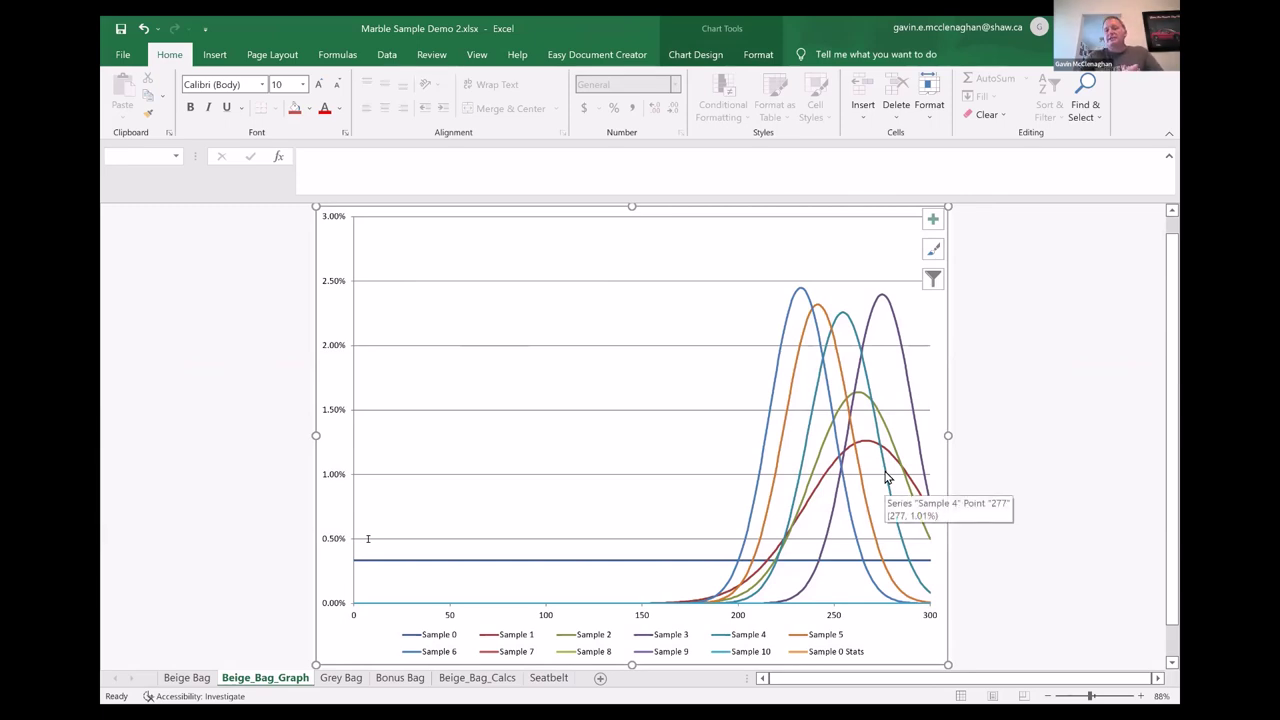
- Review the certainty calculations for the six samples on the Beige Bag sheet, and examine the overlap of their curves on Beige_Bag_Graph
click(186, 678)
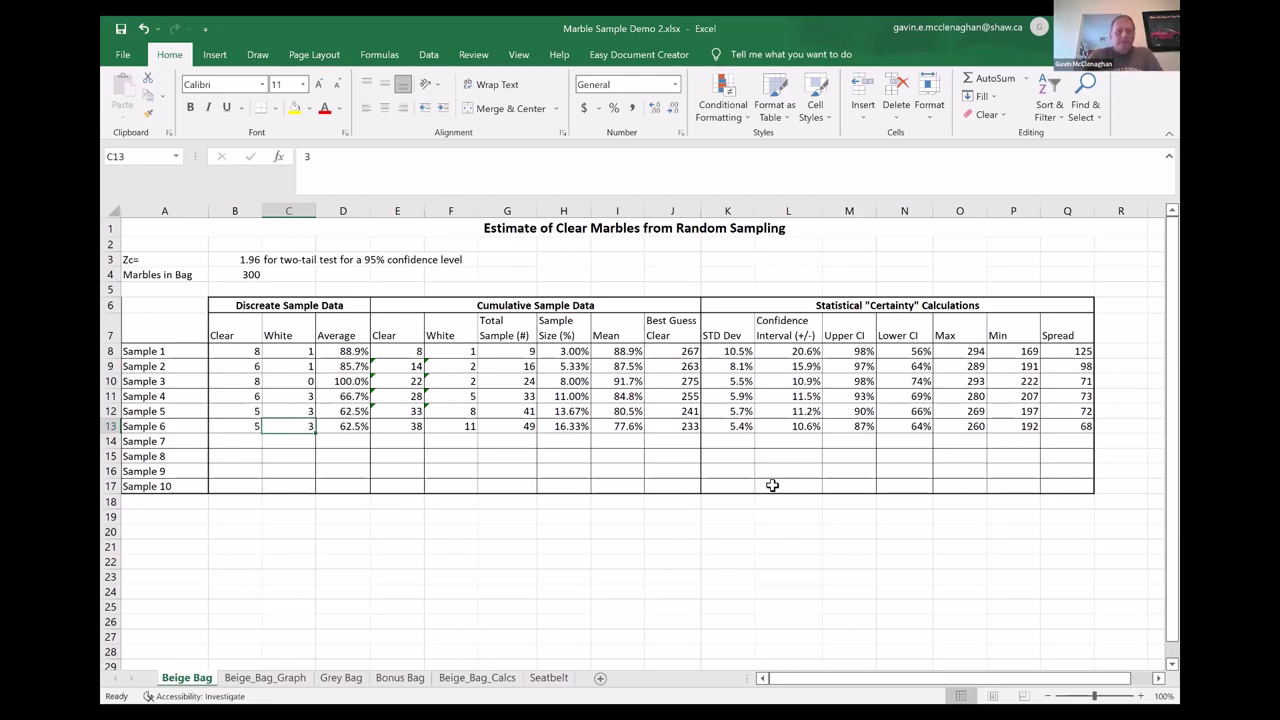
click(263, 677)
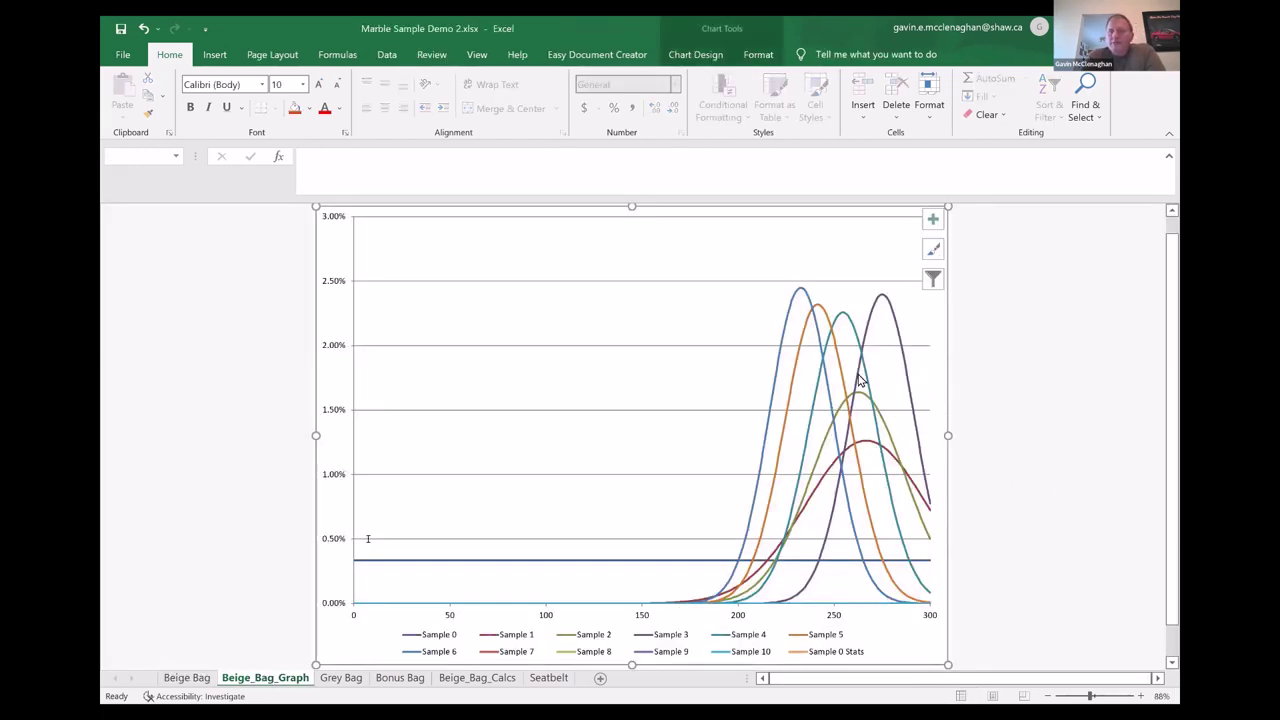
mouse_move(858, 380)
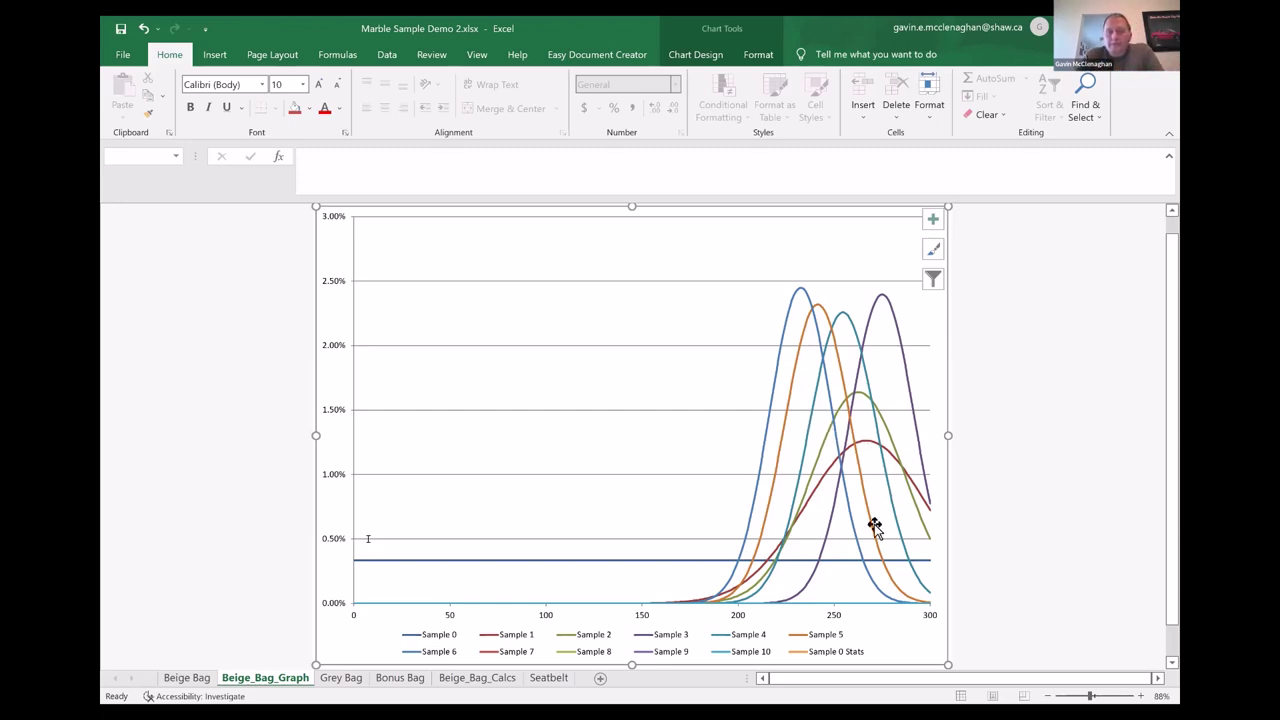
mouse_move(874, 532)
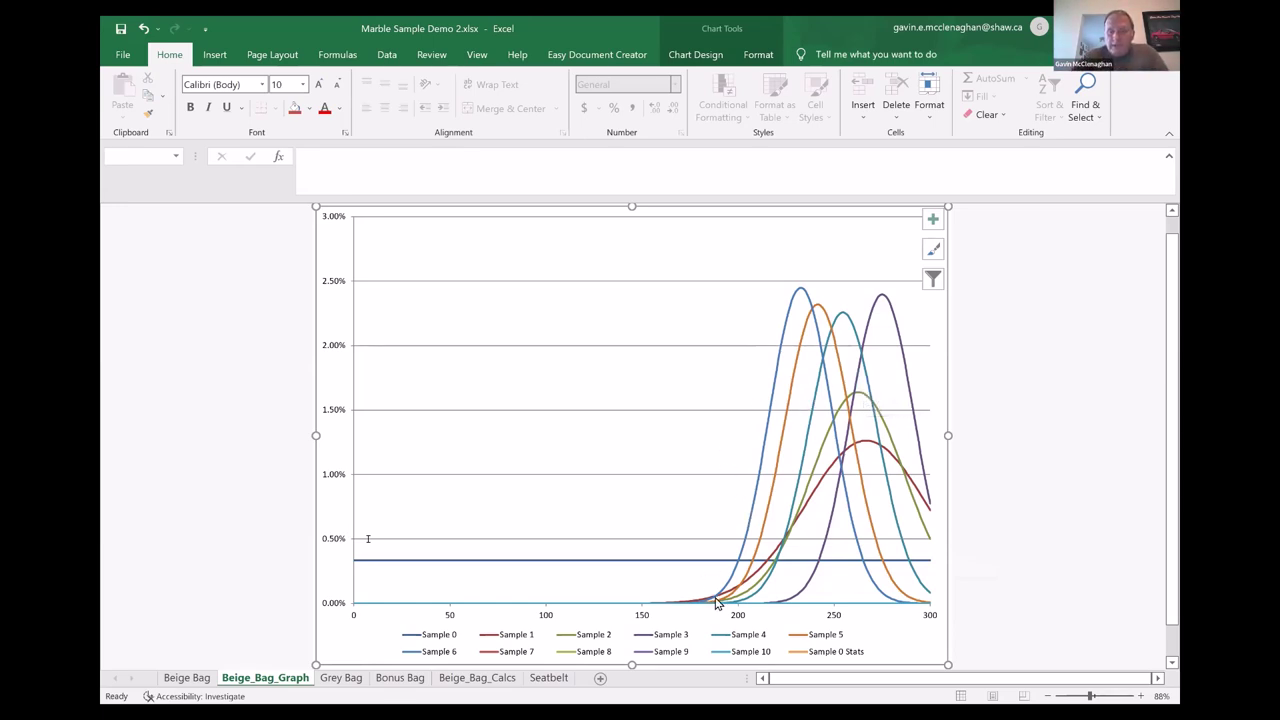
- Set the Zc value in B3 of the Beige Bag sheet to 1.64, and review the graph and the recalculated table
click(190, 679)
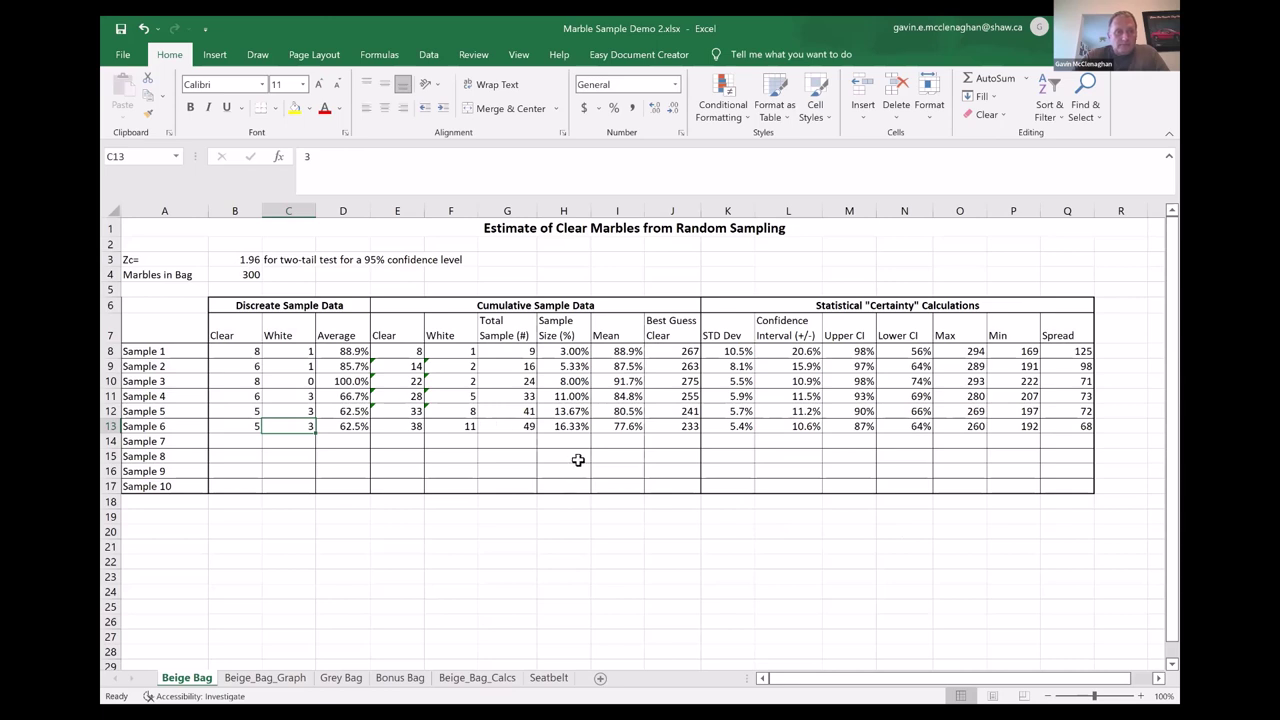
click(240, 256)
text(1.64)
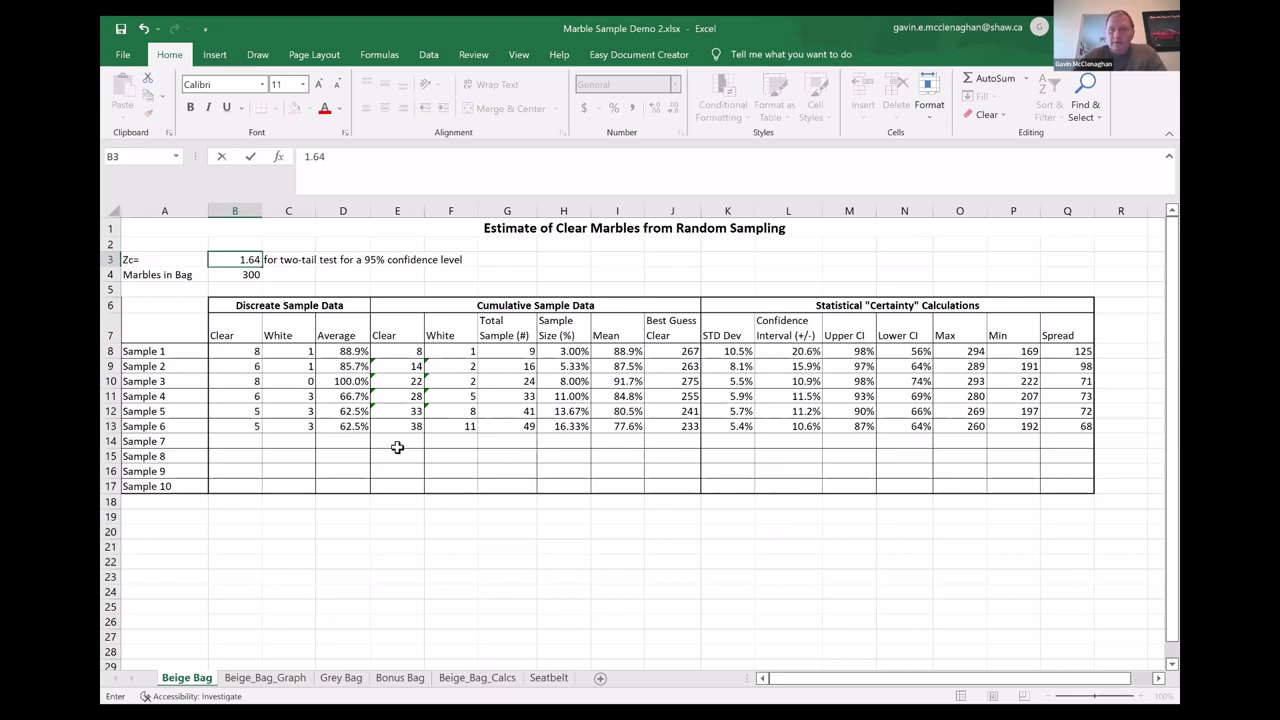
key(Return)
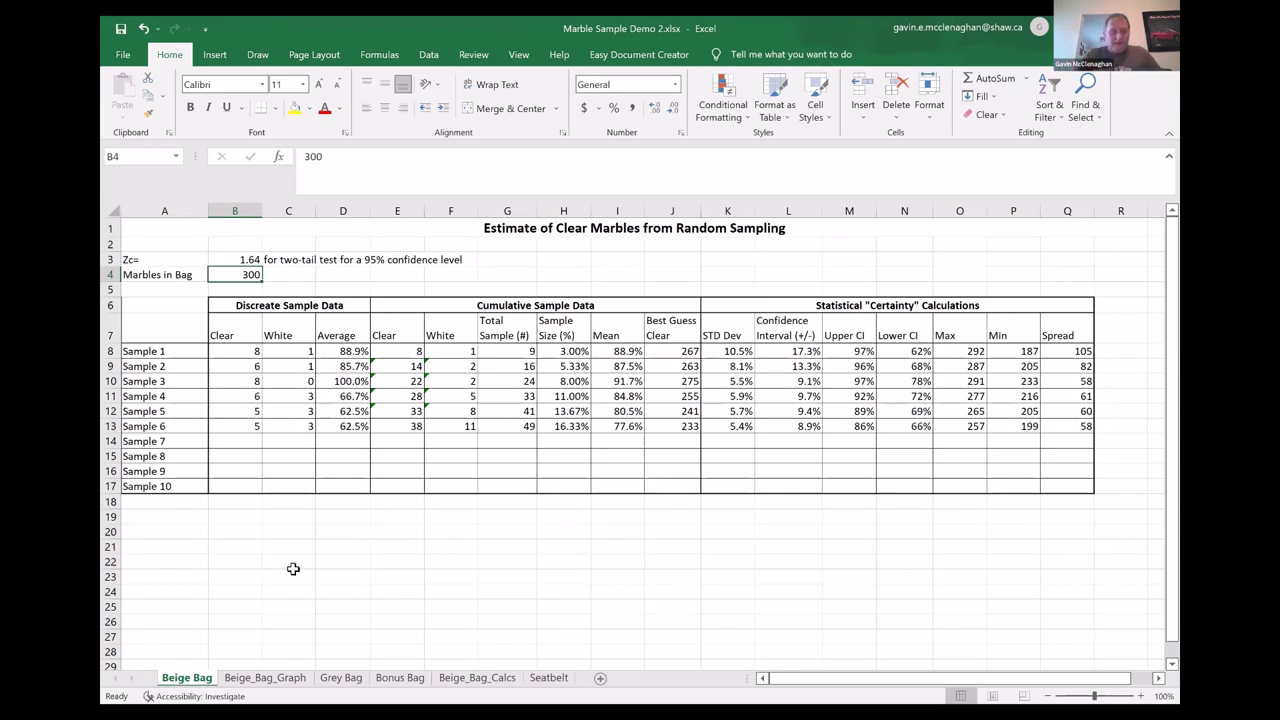
click(288, 678)
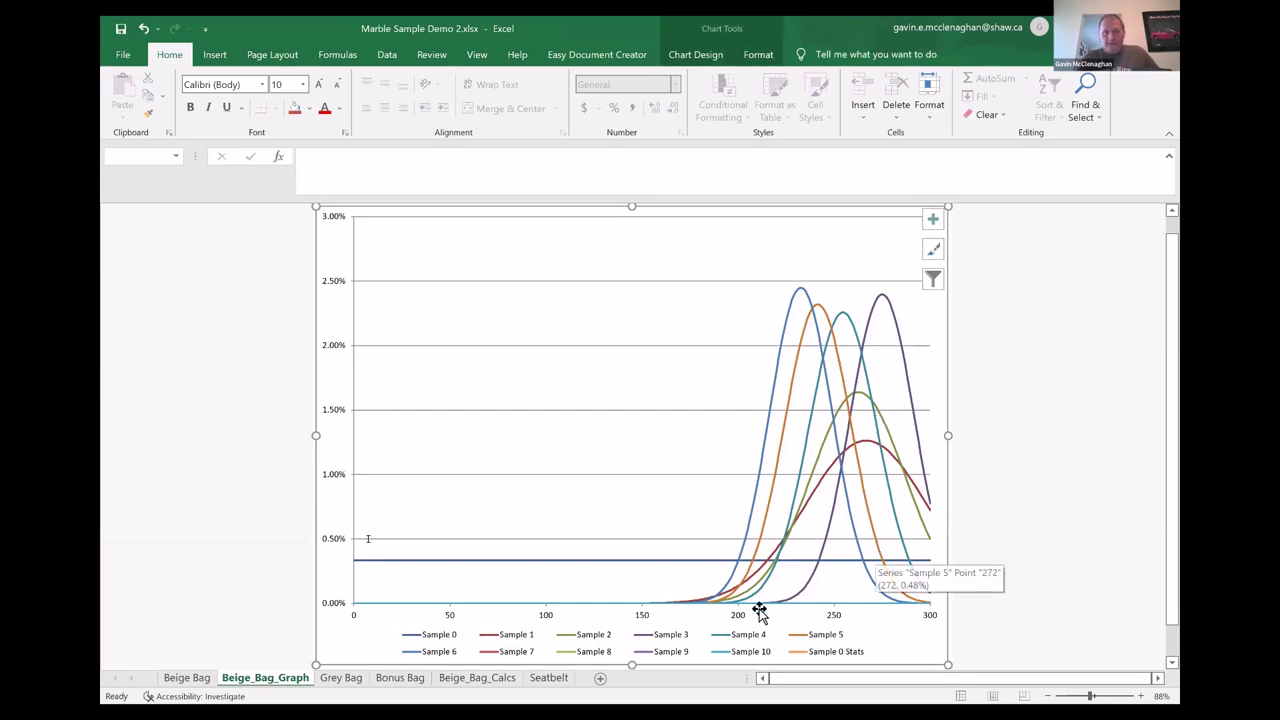
click(186, 677)
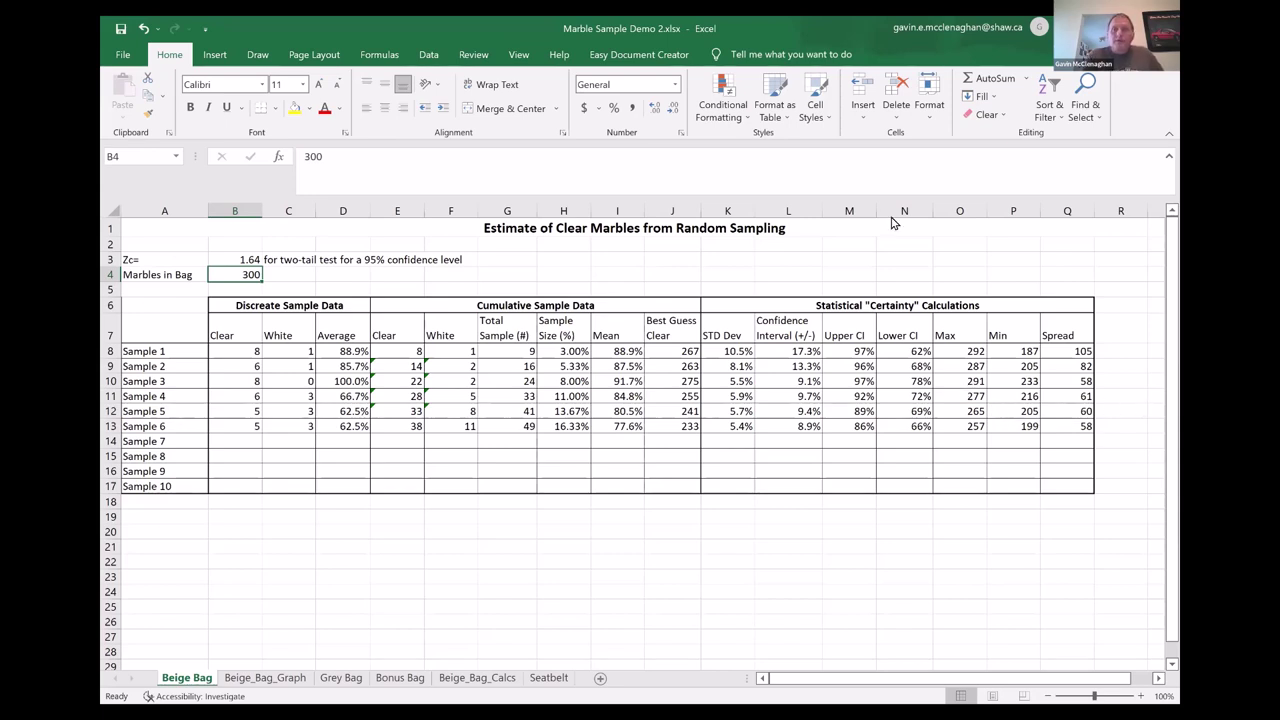
- Switch to the PowerPoint presentation Using Probability and Statistics for Decision Making, and show slide 39, Past Runs
click(870, 186)
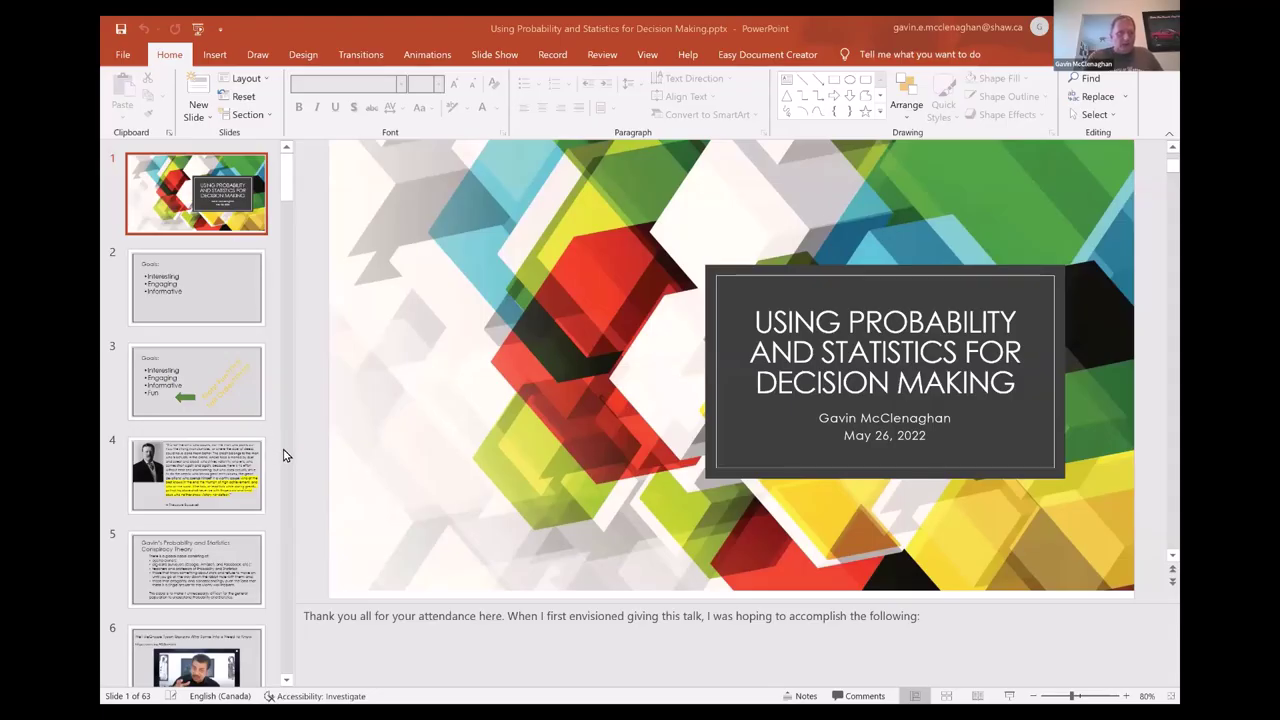
scroll(283, 455, down, 10)
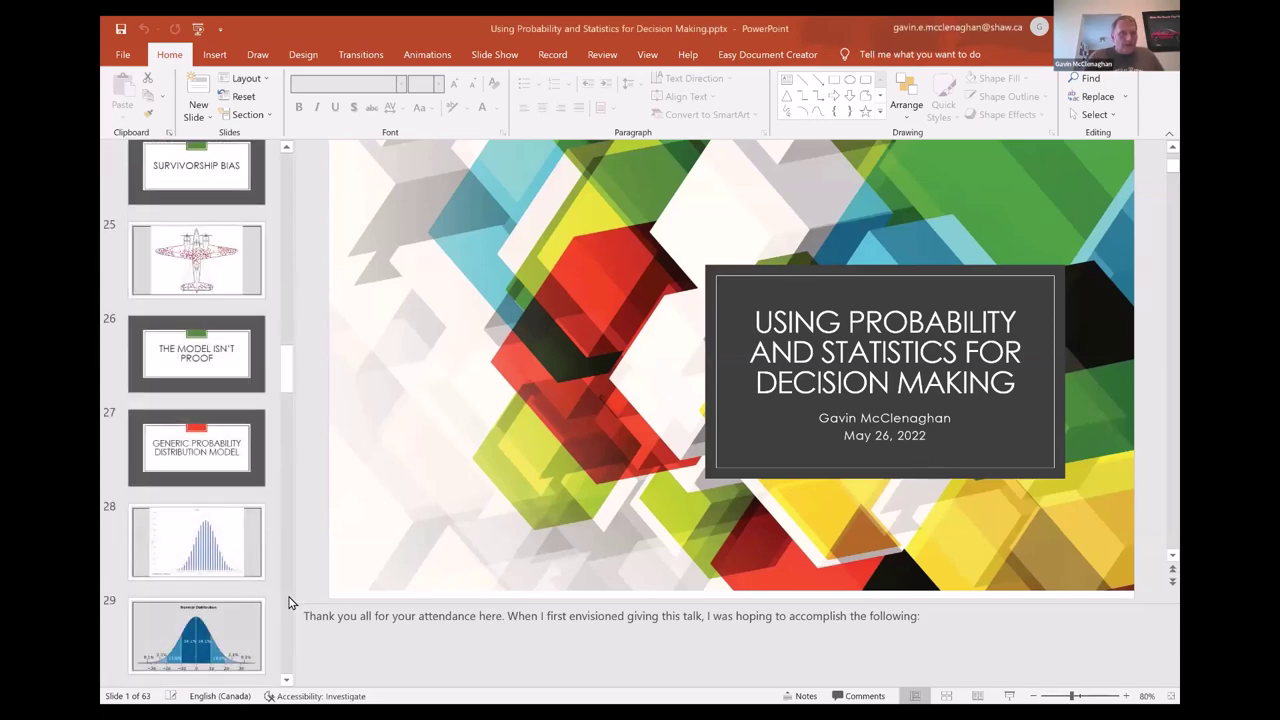
scroll(288, 602, down, 3)
scroll(288, 602, down, 3)
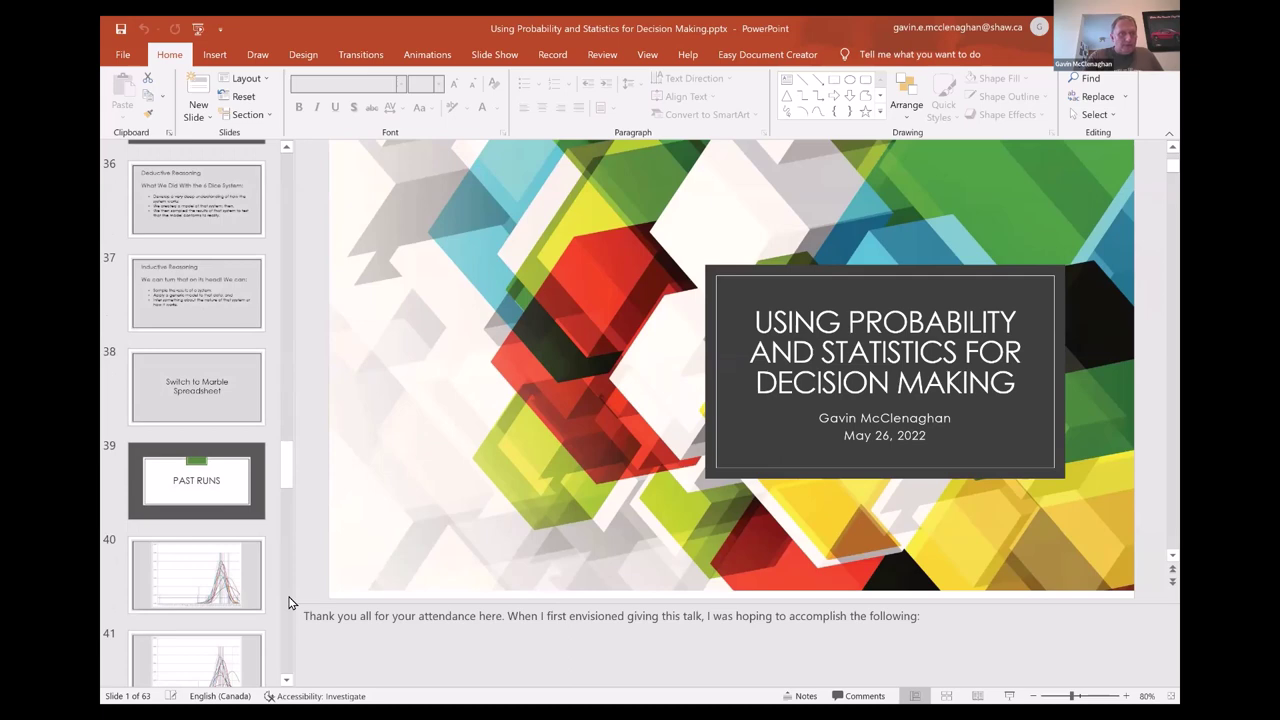
click(201, 481)
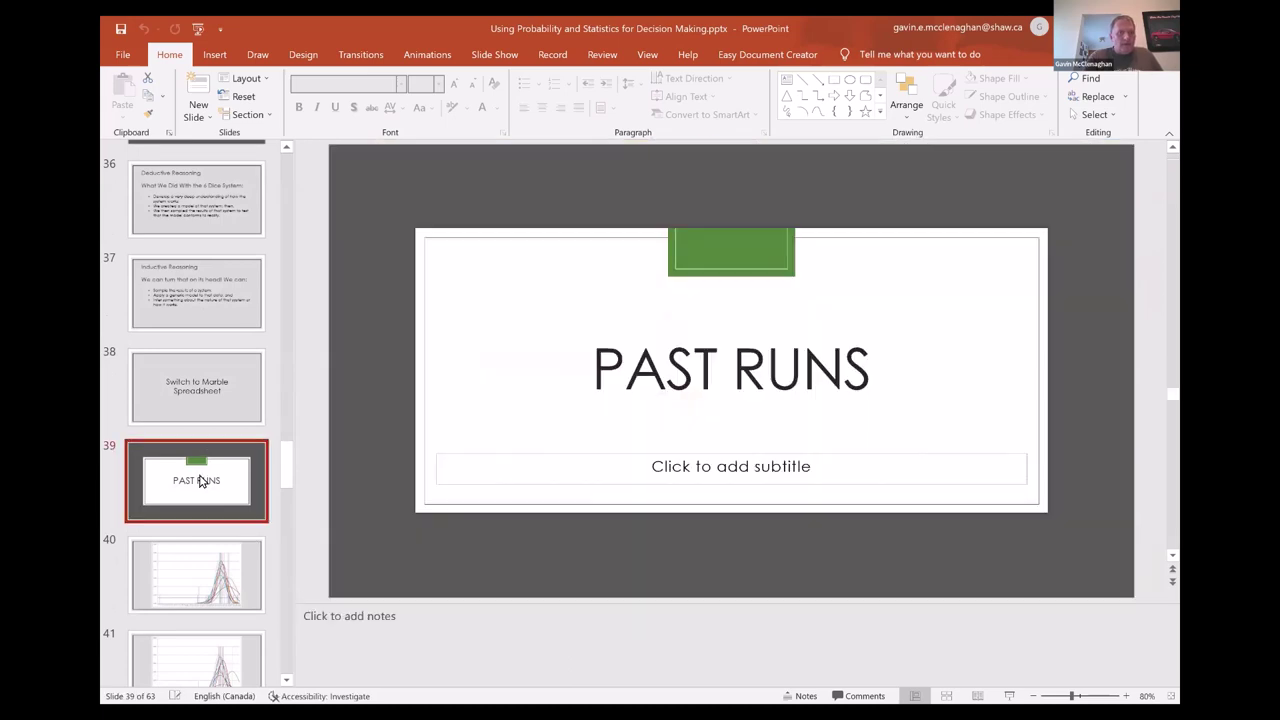